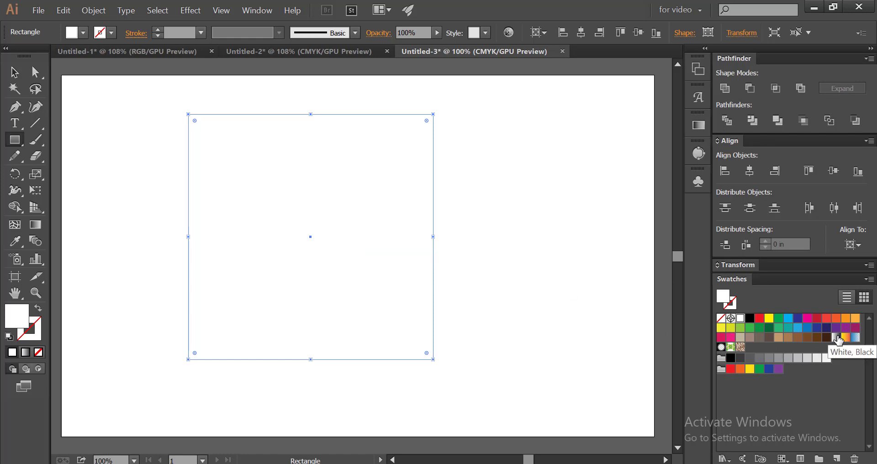
Step: Enlarge the square slightly from its centre and fill it with the White, Black gradient set to Radial
{"action": "left_click", "coordinate": [838, 338]}
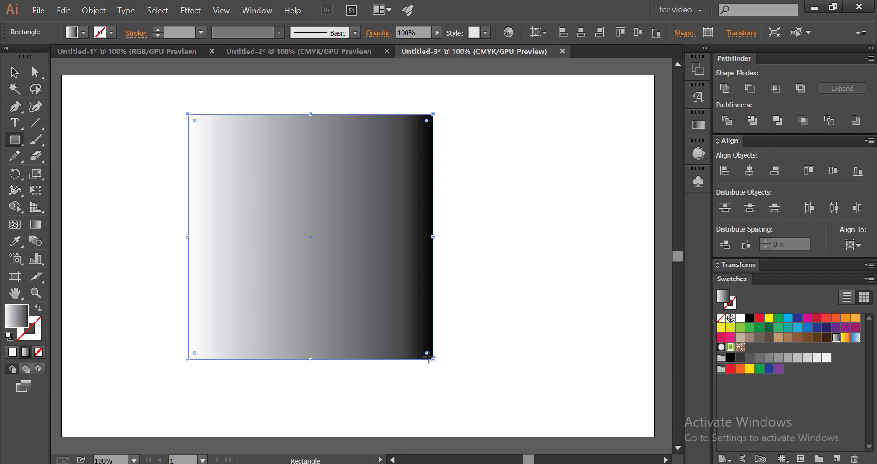
{"action": "left_click_drag", "start_coordinate": [436, 362], "coordinate": [455, 378]}
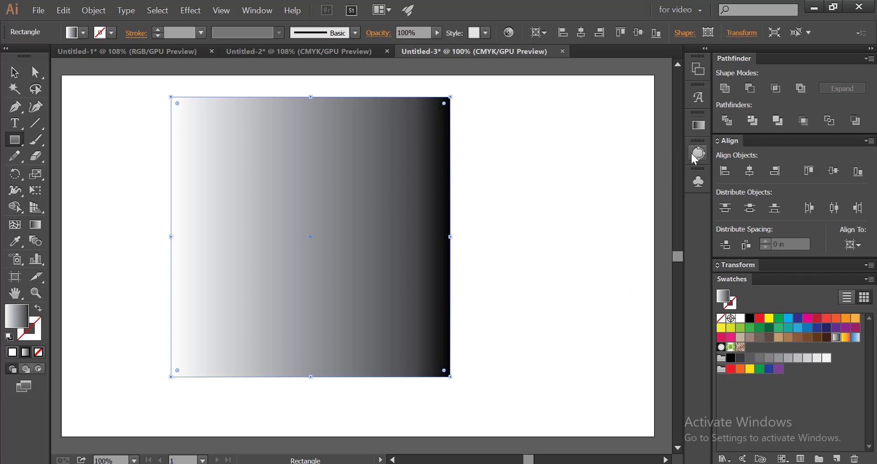
{"action": "left_click", "coordinate": [698, 126]}
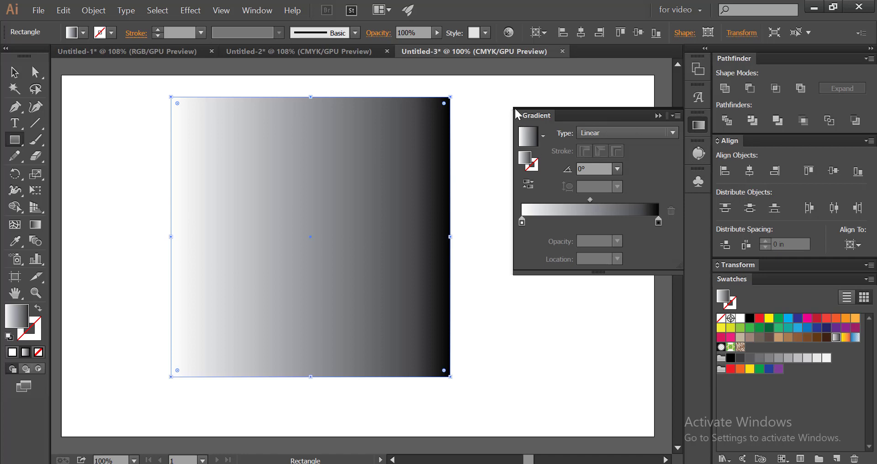
{"action": "left_click", "coordinate": [596, 131]}
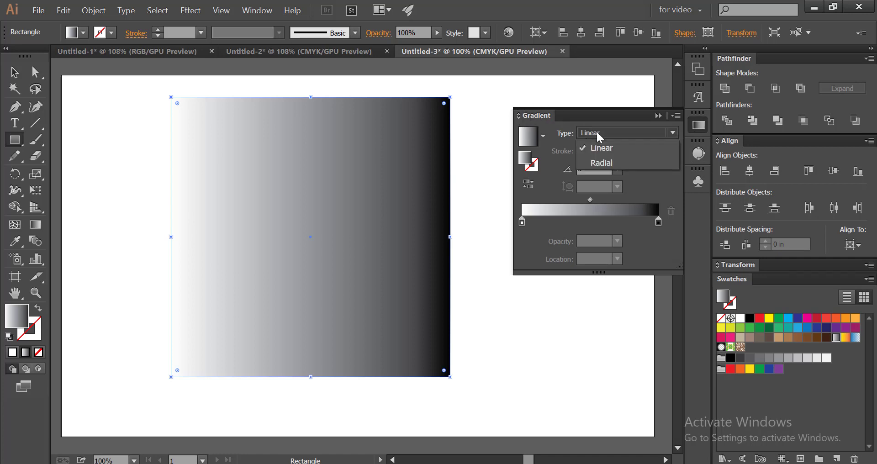
{"action": "left_click", "coordinate": [599, 163]}
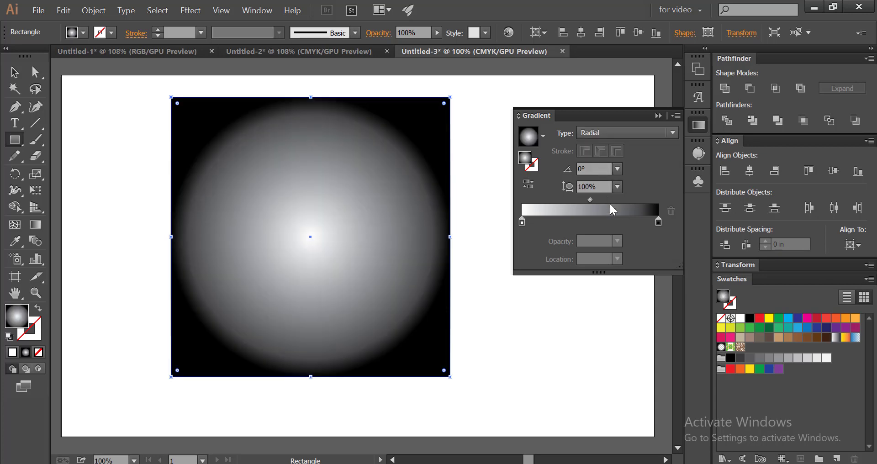
Step: Reverse the radial gradient so black sits at the centre at location 0% and white at location 100%
{"action": "mouse_move", "coordinate": [658, 224]}
{"action": "left_mouse_down"}
{"action": "mouse_move", "coordinate": [519, 223]}
{"action": "mouse_move", "coordinate": [668, 222]}
{"action": "left_mouse_up"}
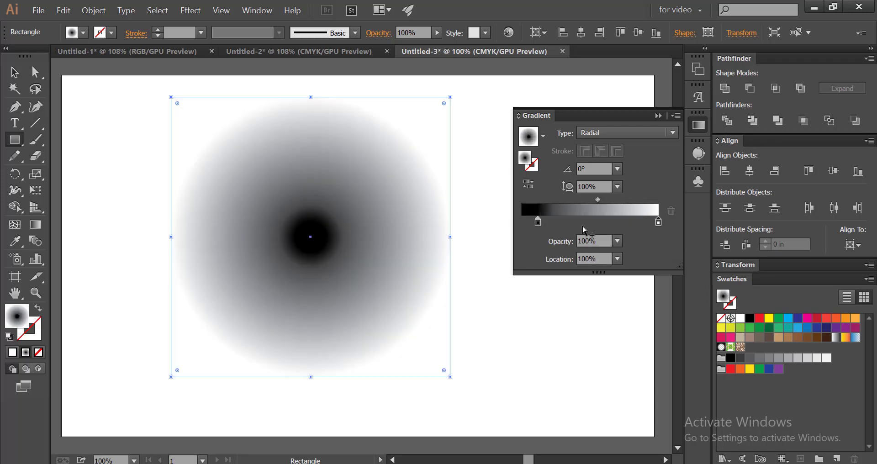
{"action": "left_click_drag", "start_coordinate": [536, 223], "coordinate": [510, 223]}
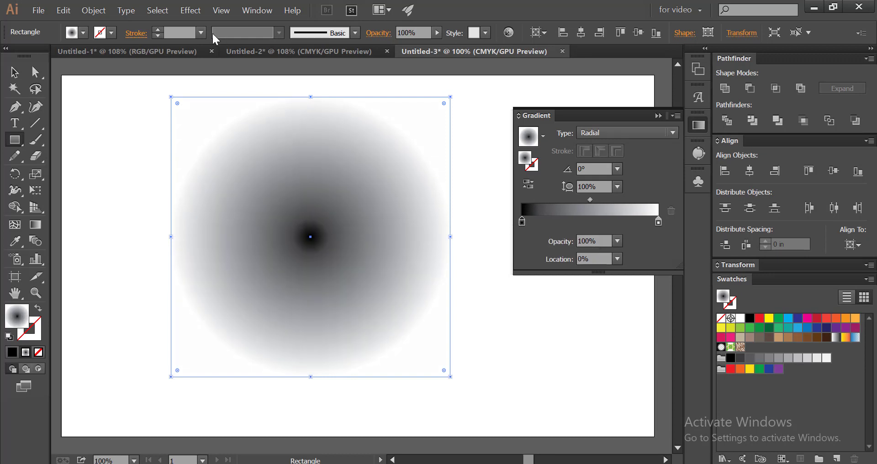
{"action": "left_click", "coordinate": [658, 116]}
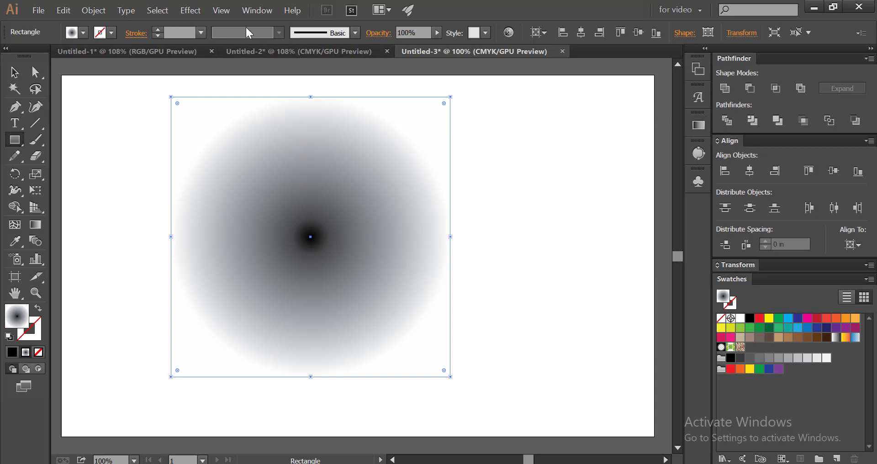
Step: Apply the Color Halftone effect to the gradient square with screen angles 70, 70, 25 and 25, and expand its appearance
{"action": "left_click", "coordinate": [193, 14]}
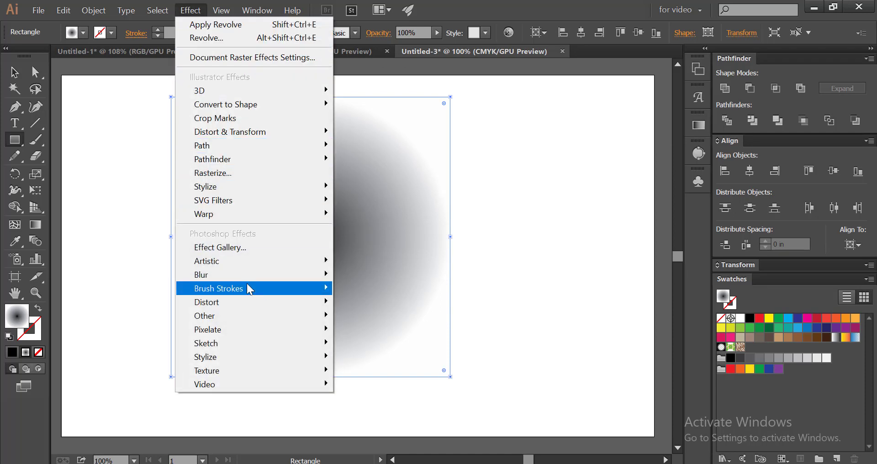
{"action": "mouse_move", "coordinate": [251, 334]}
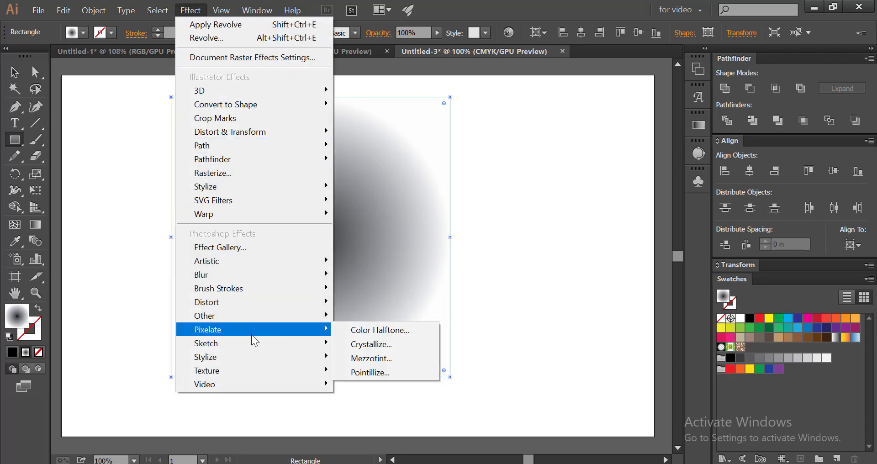
{"action": "left_click", "coordinate": [371, 331]}
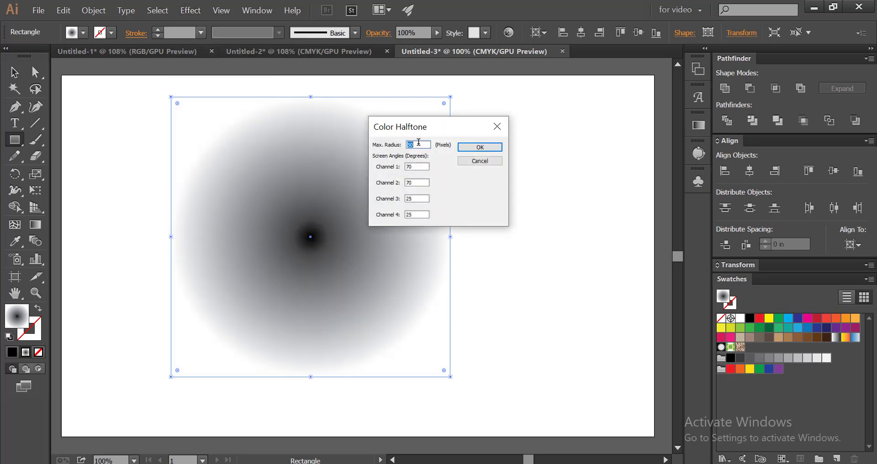
{"action": "left_click", "coordinate": [419, 166]}
{"action": "left_click", "coordinate": [479, 148]}
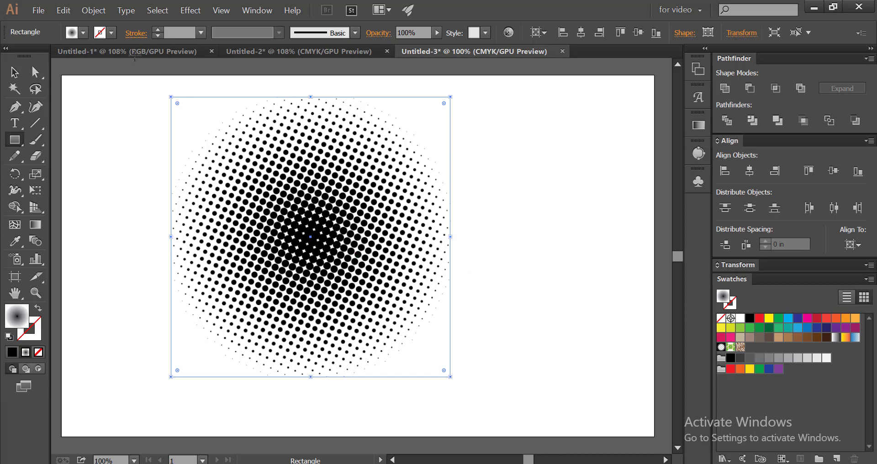
{"action": "left_click", "coordinate": [94, 10]}
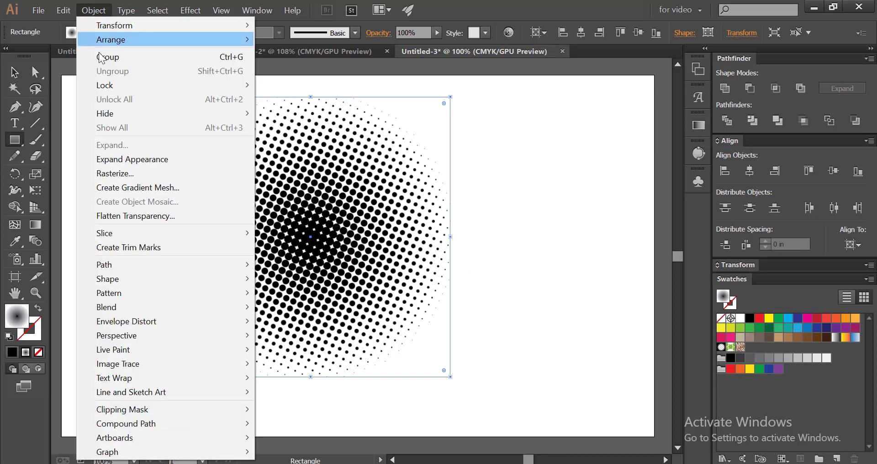
{"action": "left_click", "coordinate": [124, 160]}
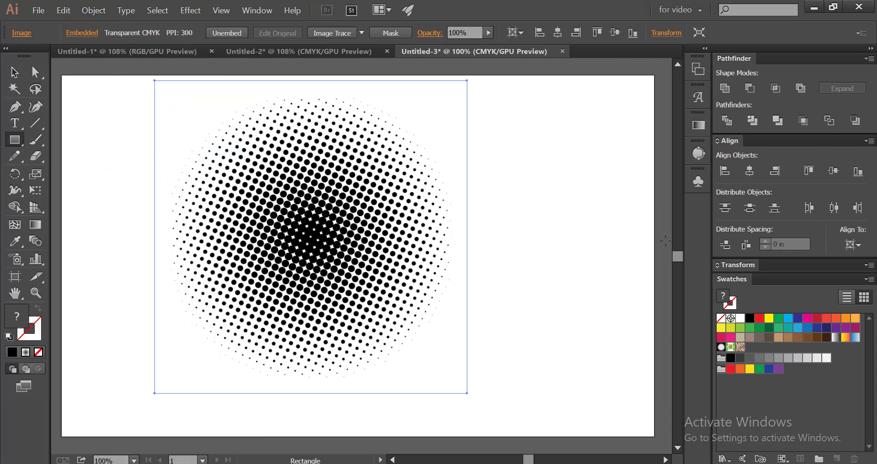
Step: Image-trace the halftone image in Black and White mode with Ignore White enabled
{"action": "left_click", "coordinate": [259, 10]}
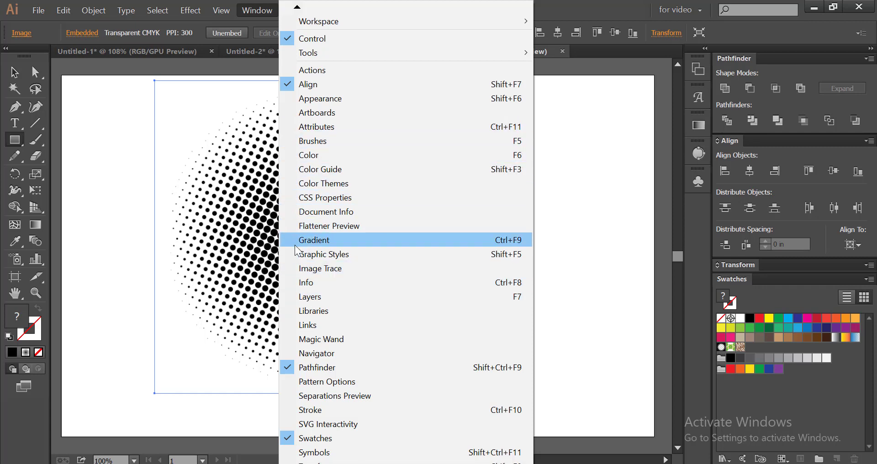
{"action": "left_click", "coordinate": [295, 270]}
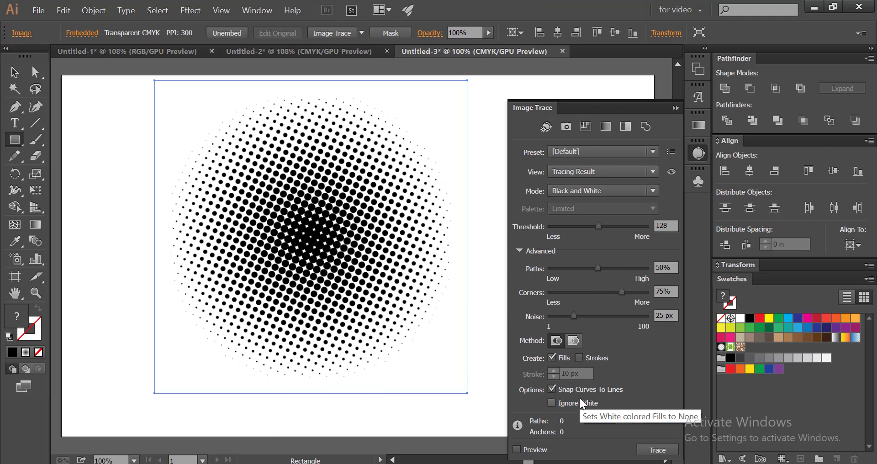
{"action": "left_click", "coordinate": [562, 404]}
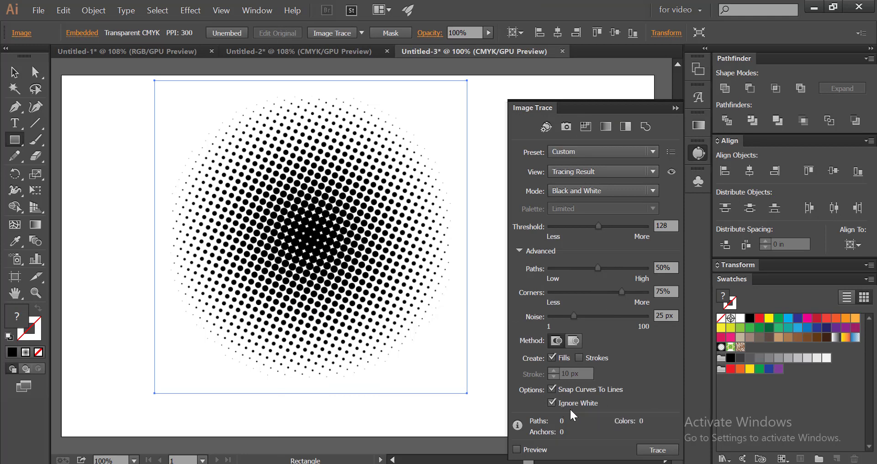
{"action": "left_click", "coordinate": [657, 451]}
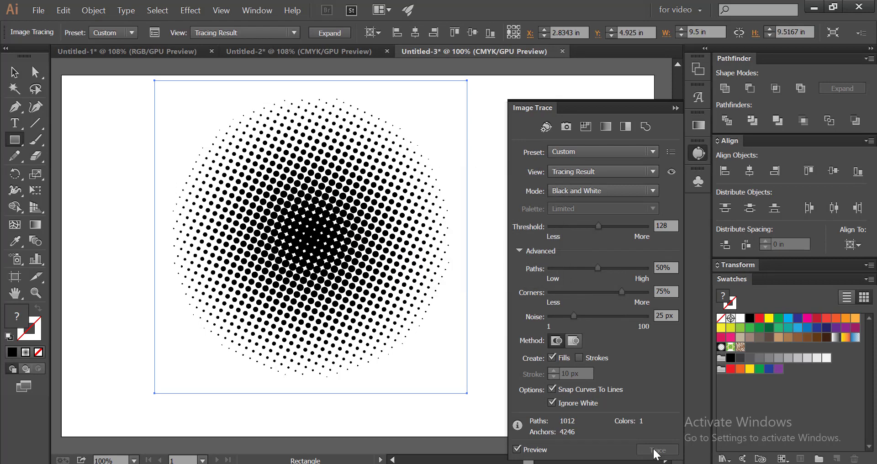
{"action": "left_click", "coordinate": [493, 107]}
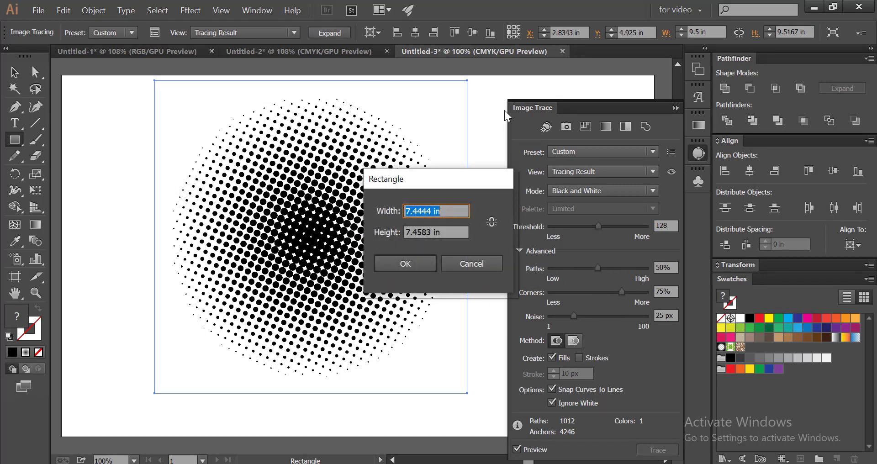
{"action": "left_click", "coordinate": [461, 264]}
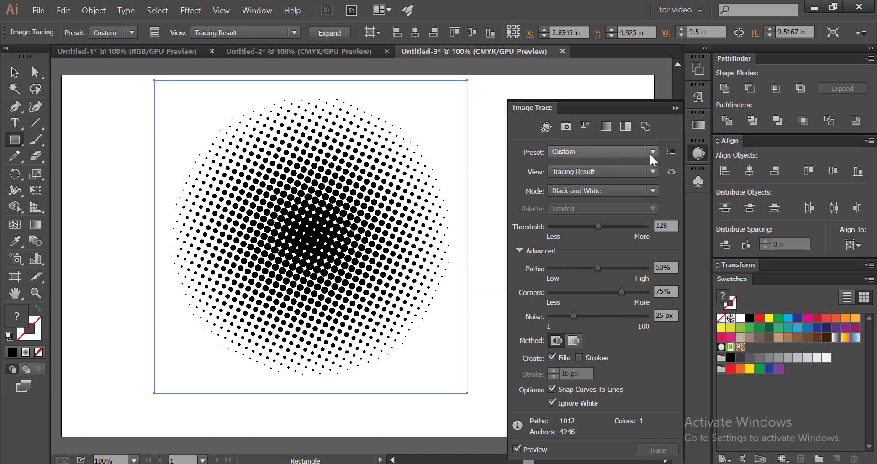
{"action": "left_click", "coordinate": [693, 154]}
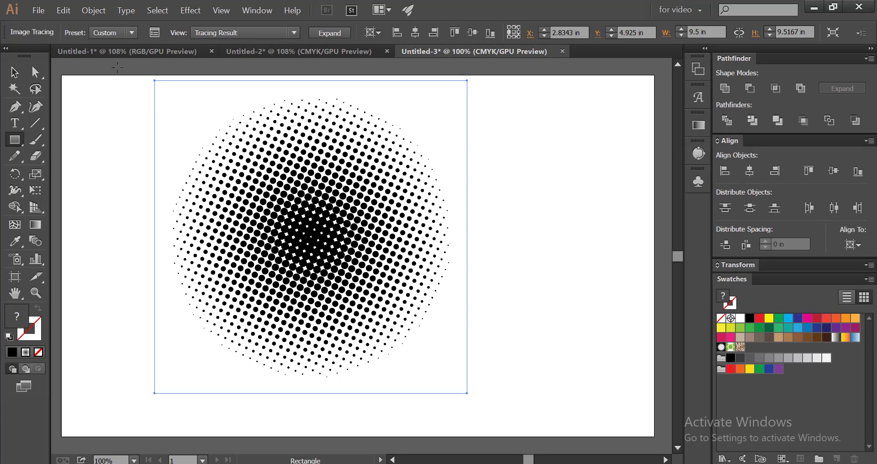
Step: Expand the traced halftone into editable vector paths
{"action": "left_click", "coordinate": [328, 34]}
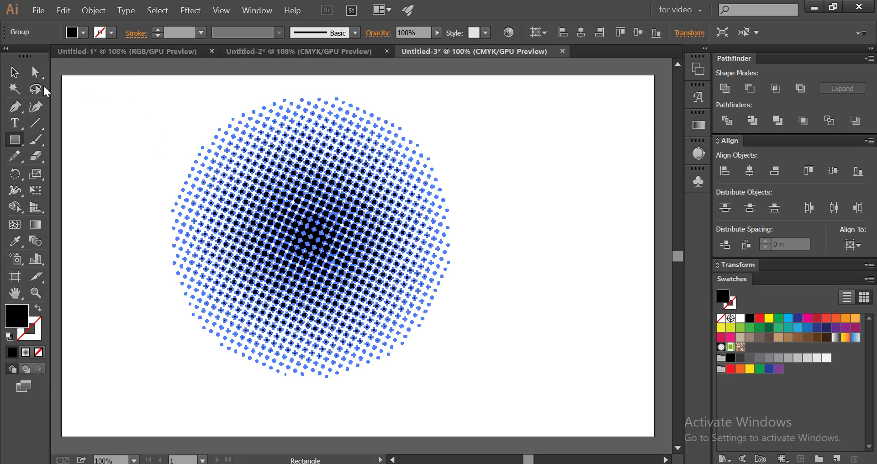
{"action": "left_click", "coordinate": [14, 72]}
{"action": "left_click", "coordinate": [96, 119]}
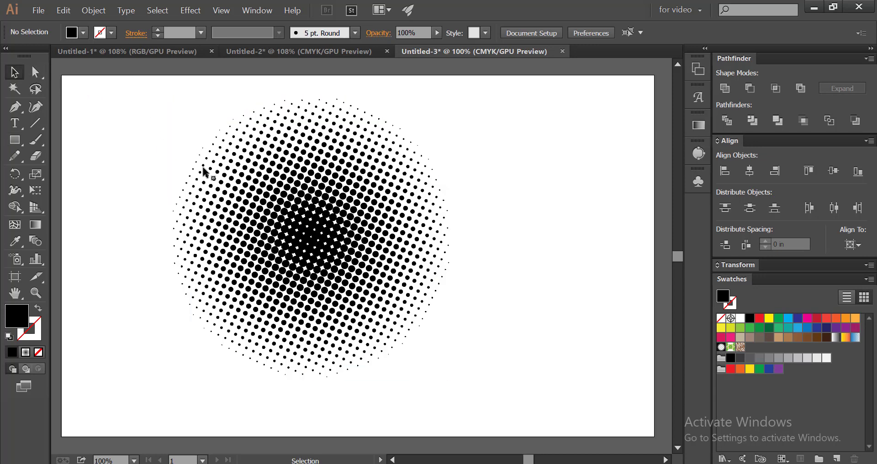
{"action": "left_click", "coordinate": [234, 184]}
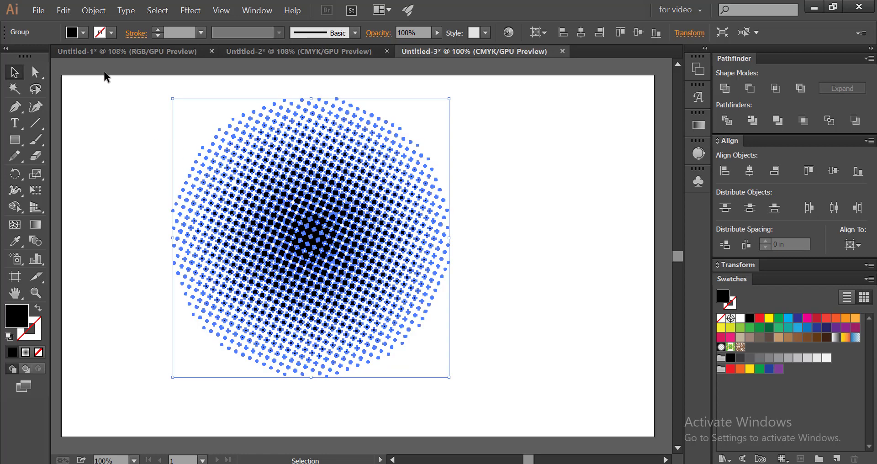
{"action": "left_click", "coordinate": [93, 10]}
{"action": "left_click", "coordinate": [121, 142]}
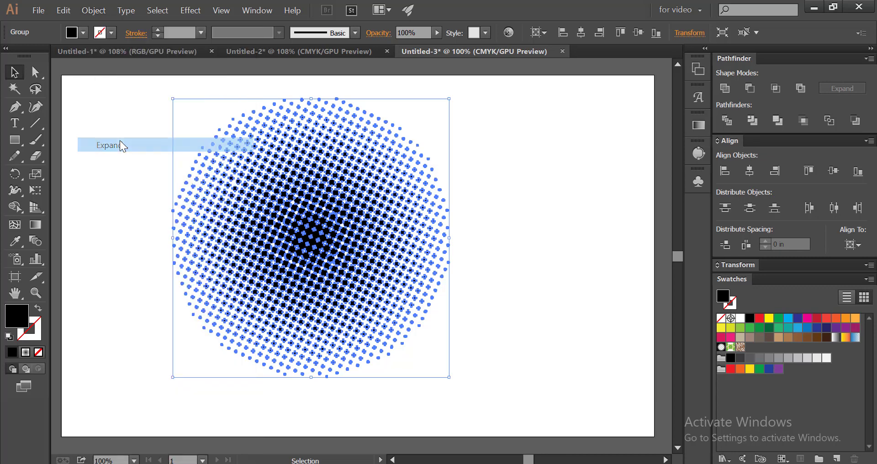
Step: Move the halftone dot group toward the left side of the artboard and deselect it
{"action": "double_click", "coordinate": [313, 254]}
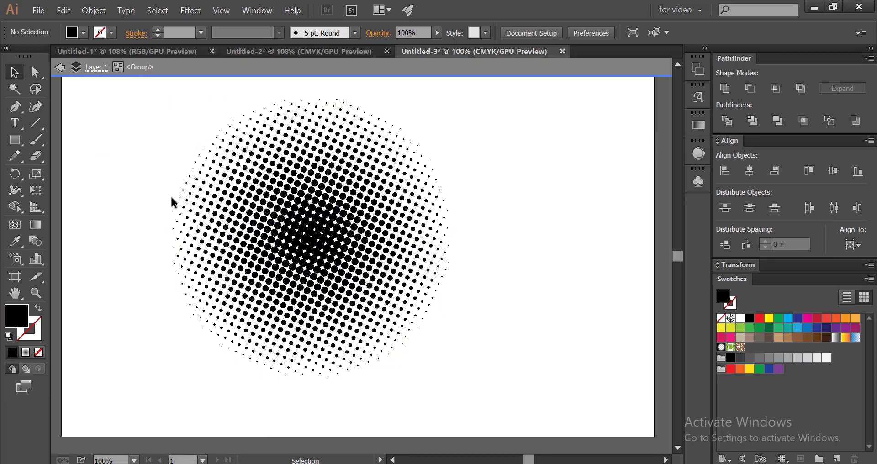
{"action": "double_click", "coordinate": [127, 171]}
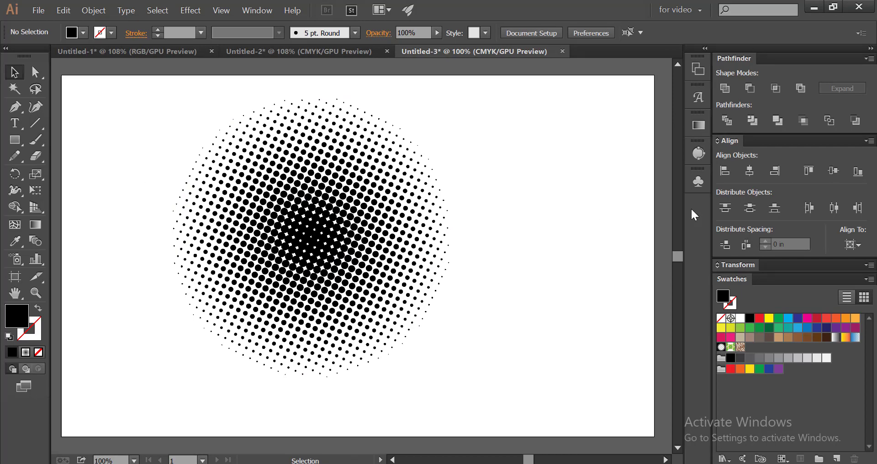
{"action": "left_click_drag", "start_coordinate": [372, 229], "coordinate": [296, 220]}
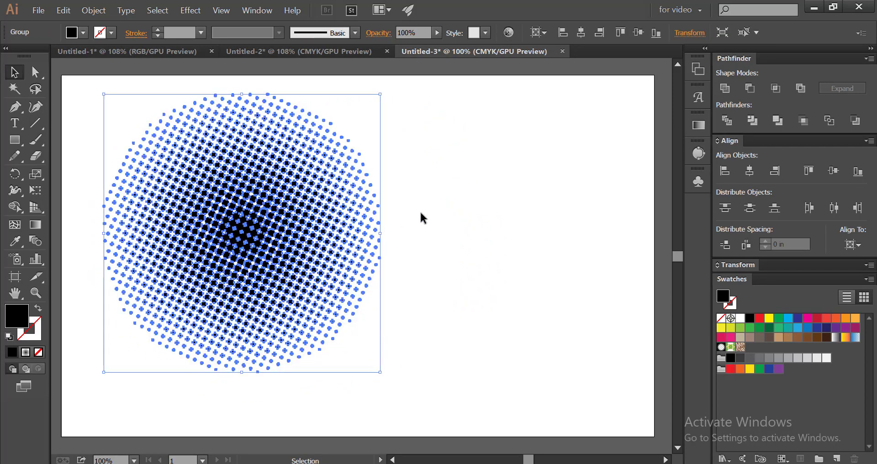
{"action": "left_click", "coordinate": [450, 228]}
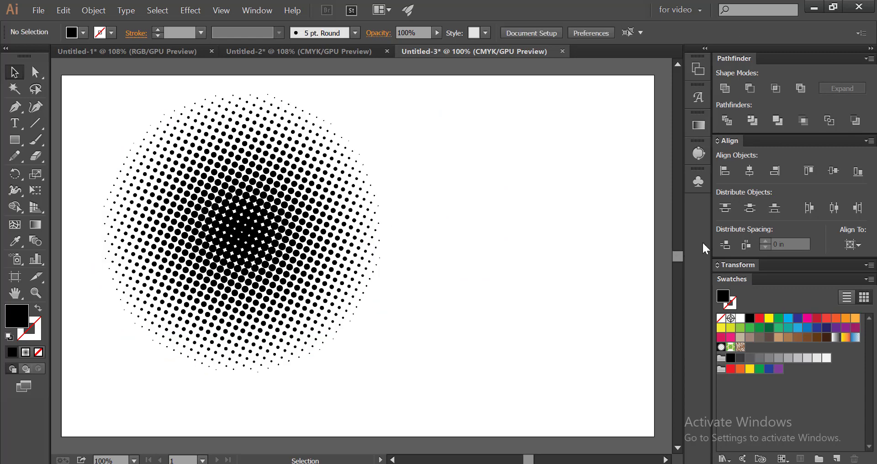
Step: Save the halftone dot group as a new Movie Clip symbol and delete its instance from the artboard
{"action": "left_click", "coordinate": [702, 182]}
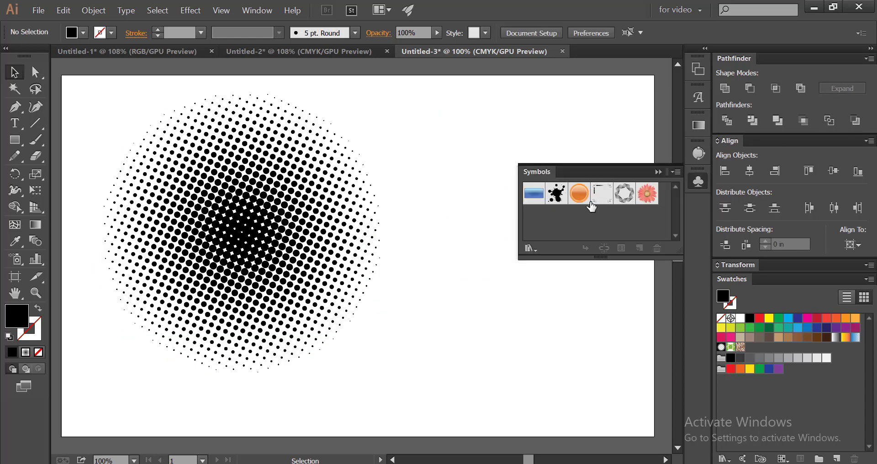
{"action": "left_click_drag", "start_coordinate": [287, 228], "coordinate": [563, 224]}
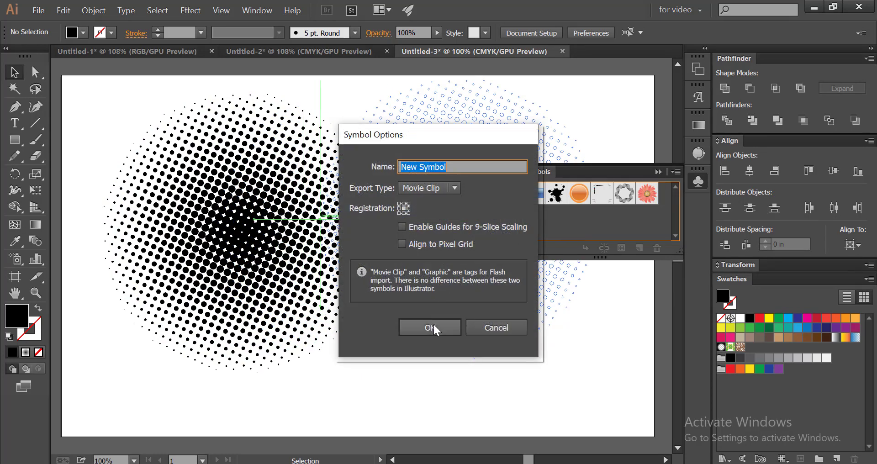
{"action": "left_click", "coordinate": [433, 322]}
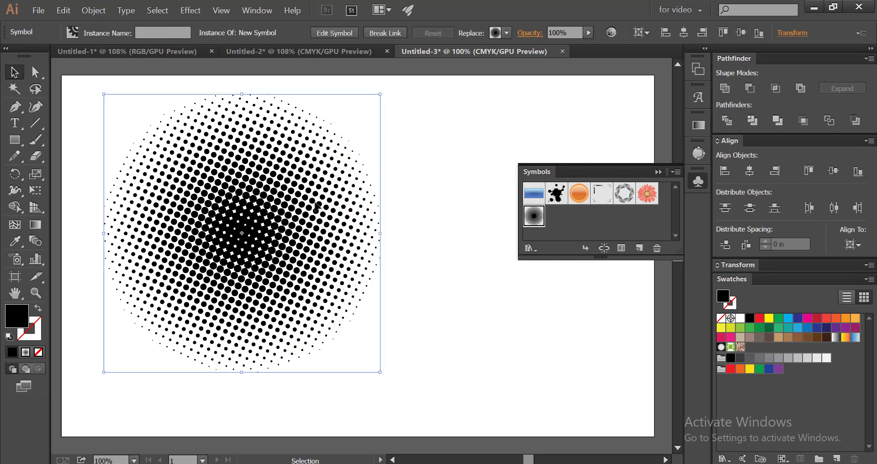
{"action": "key", "text": "Delete"}
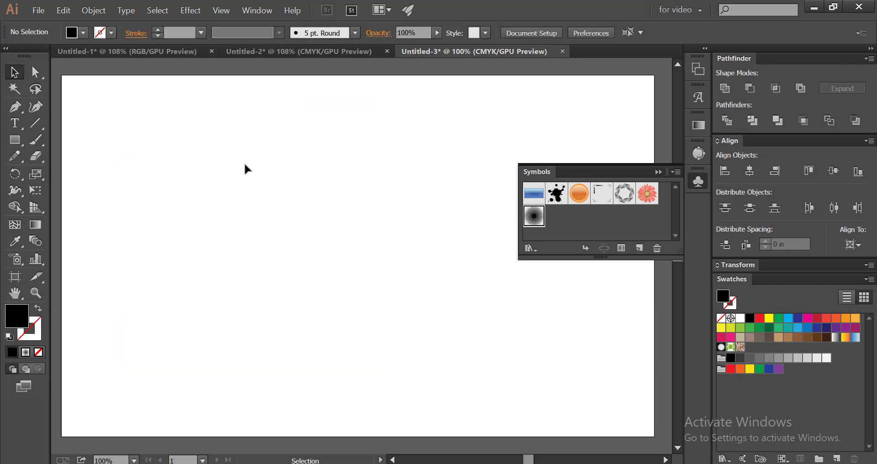
Step: Draw a large black circle without a stroke in the upper left part of the artboard
{"action": "left_click_drag", "start_coordinate": [15, 146], "coordinate": [64, 170]}
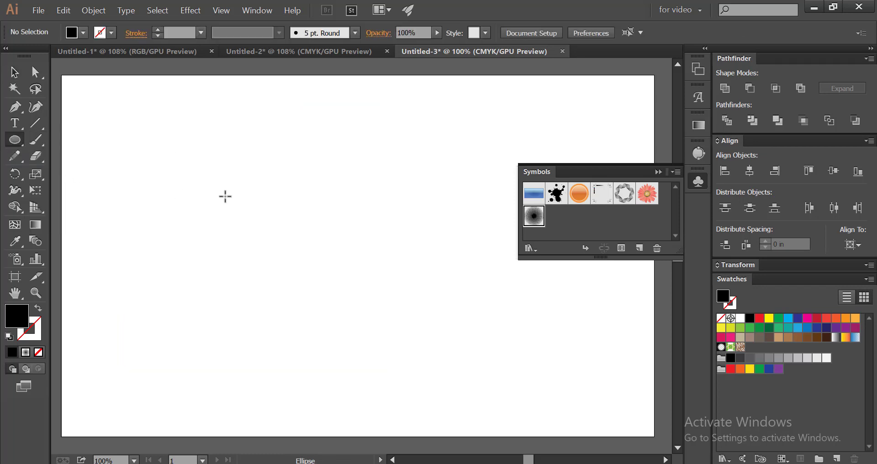
{"action": "left_click_drag", "start_coordinate": [237, 196], "coordinate": [294, 298]}
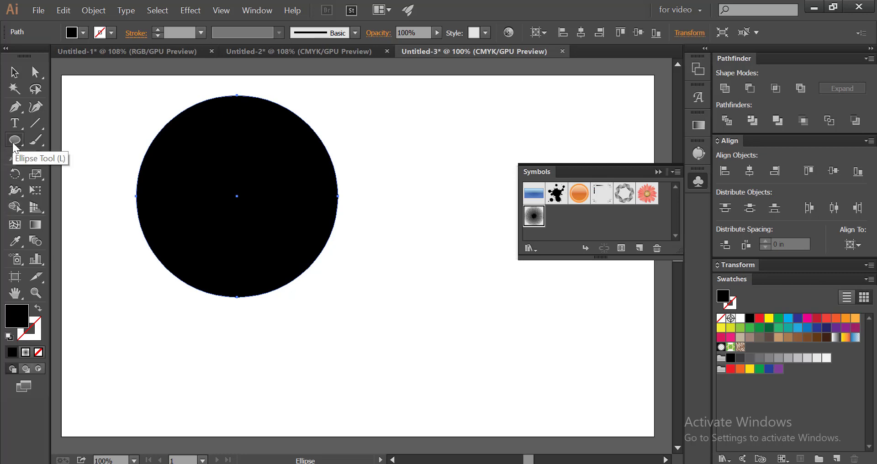
Step: Draw a tall rectangle over the left half of the black circle, with its right edge on the circle's vertical centre line
{"action": "left_click_drag", "start_coordinate": [13, 143], "coordinate": [48, 169]}
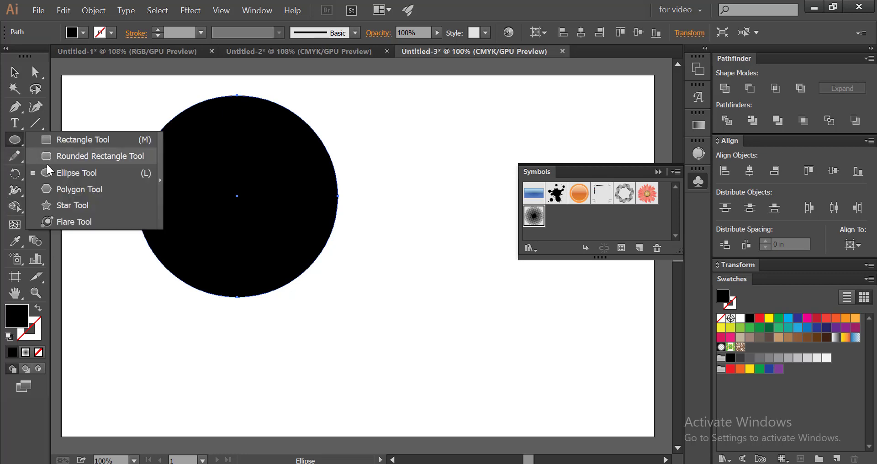
{"action": "left_click", "coordinate": [52, 137]}
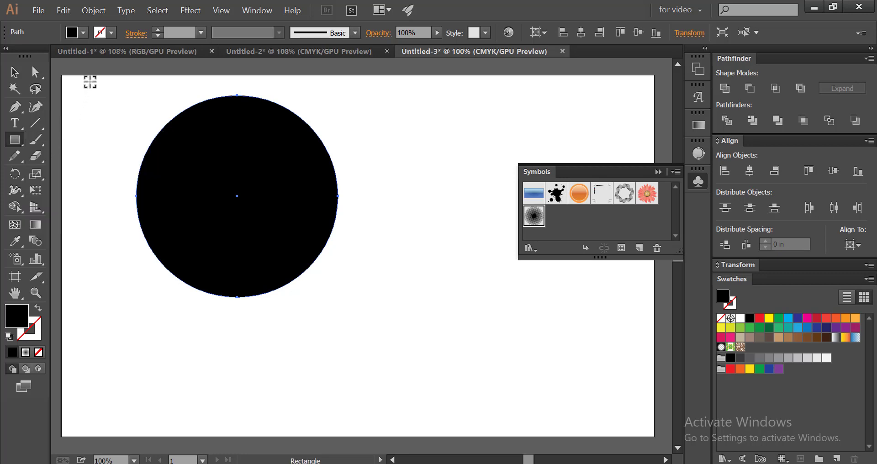
{"action": "left_click_drag", "start_coordinate": [90, 82], "coordinate": [237, 323]}
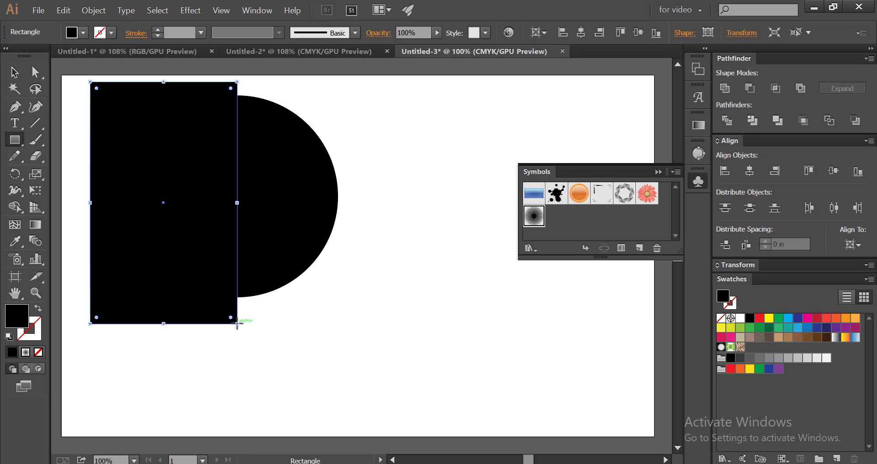
Step: Divide the overlapping rectangle and circle into separate pieces with Pathfinder Divide and ungroup the result
{"action": "left_click", "coordinate": [17, 74]}
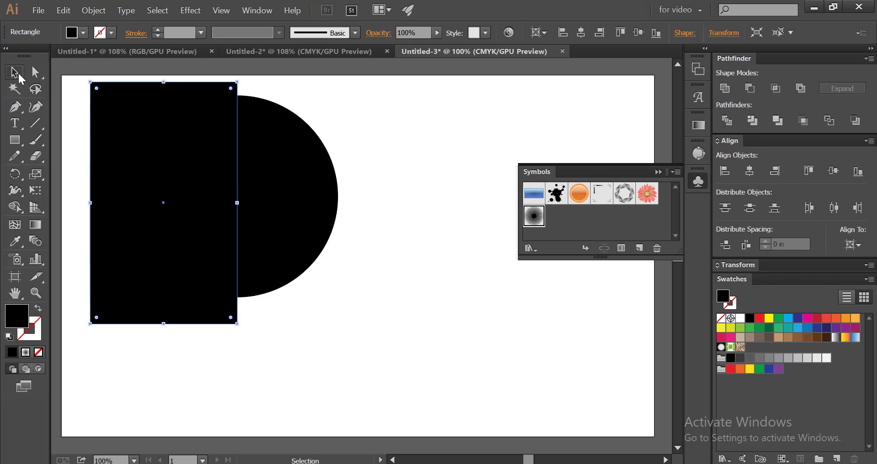
{"action": "left_click_drag", "start_coordinate": [364, 108], "coordinate": [166, 360]}
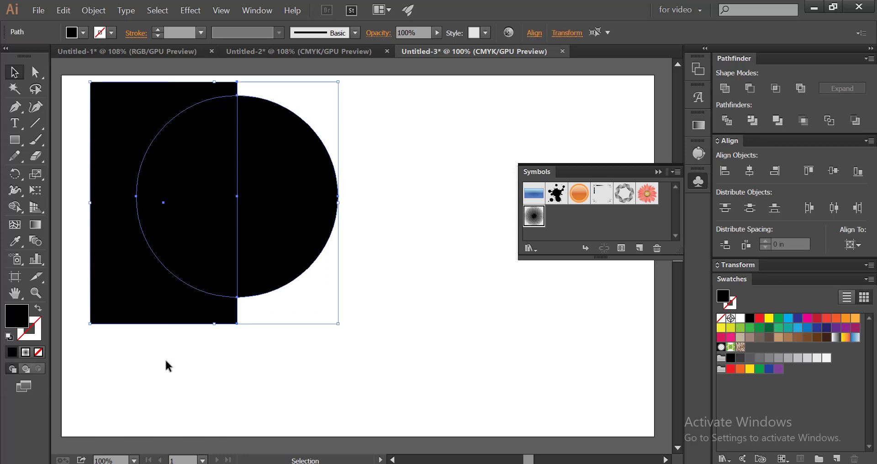
{"action": "left_click", "coordinate": [733, 121]}
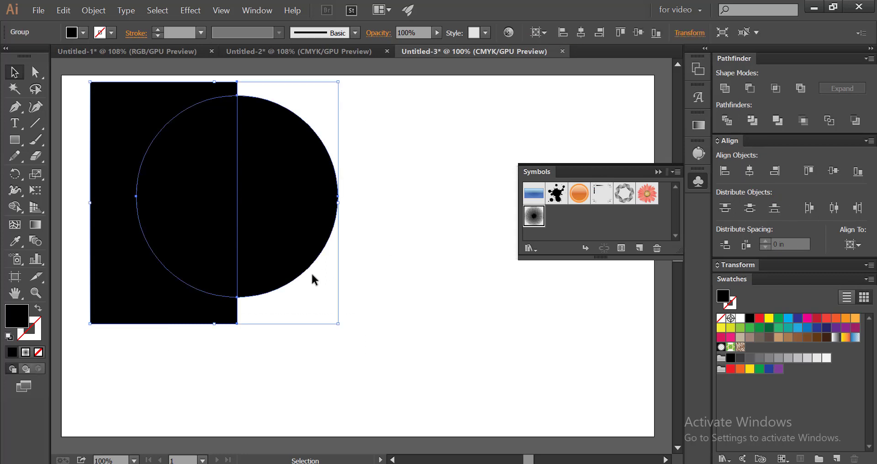
{"action": "left_click", "coordinate": [263, 326]}
{"action": "right_click", "coordinate": [214, 286]}
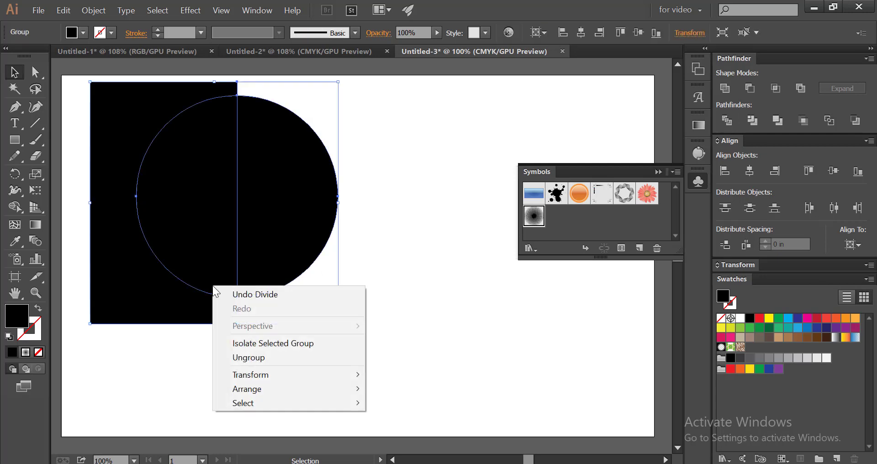
{"action": "left_click", "coordinate": [232, 356]}
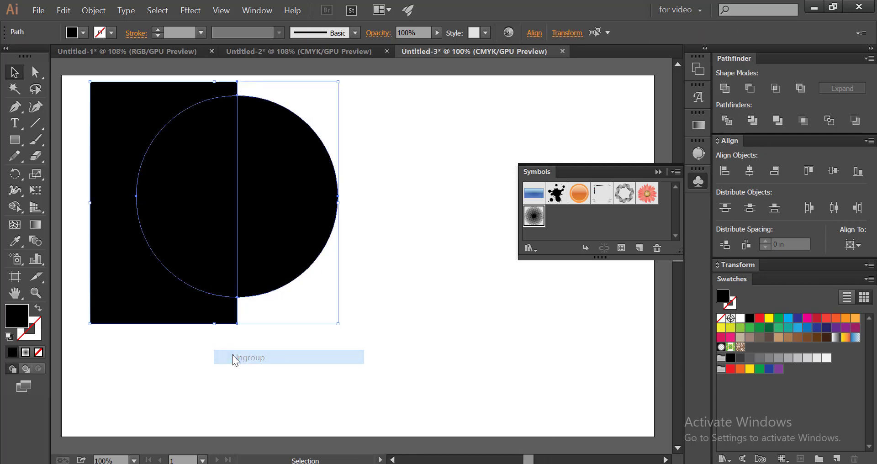
Step: Delete the leftover rectangle piece and the left half of the circle, keeping only the right half circle
{"action": "left_click", "coordinate": [199, 363]}
{"action": "left_click", "coordinate": [188, 318]}
{"action": "key", "text": "Delete"}
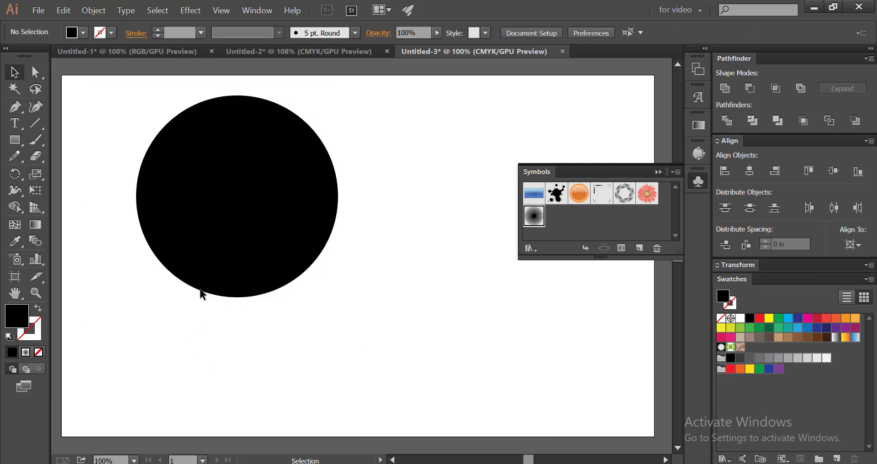
{"action": "left_click", "coordinate": [200, 267]}
{"action": "key", "text": "Delete"}
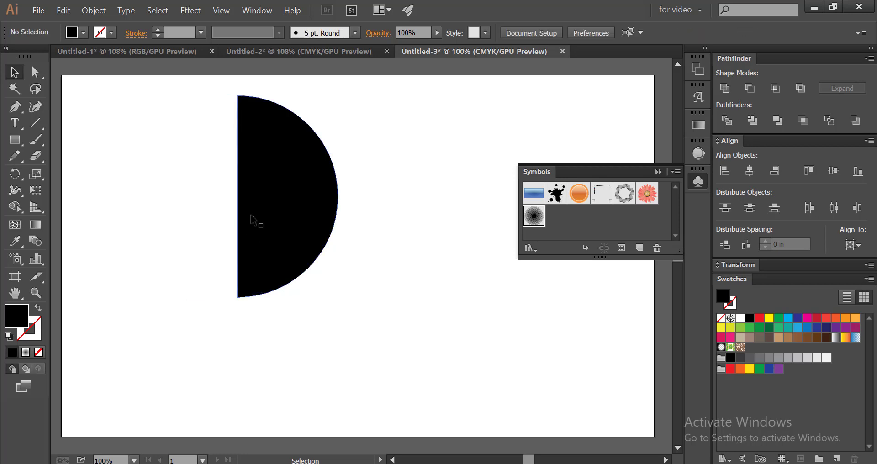
Step: Move the half circle to the right side of the artboard, collapse the symbols list, and fill the shape with red
{"action": "left_click_drag", "start_coordinate": [251, 219], "coordinate": [424, 303]}
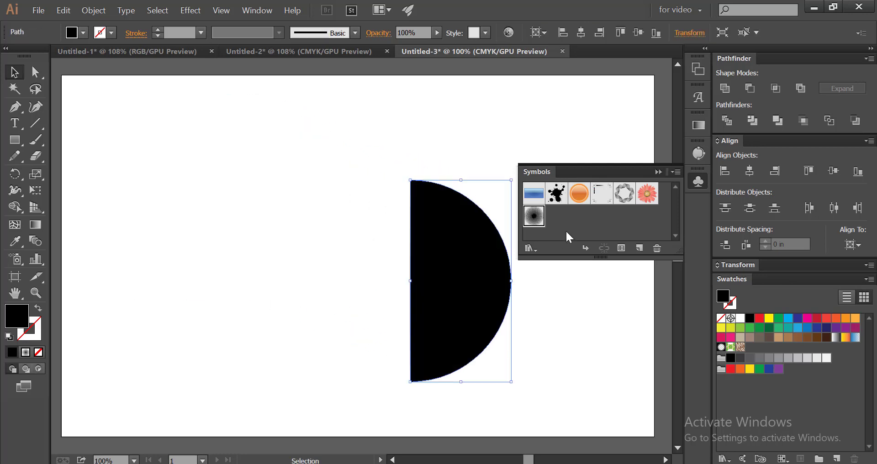
{"action": "left_click", "coordinate": [657, 172]}
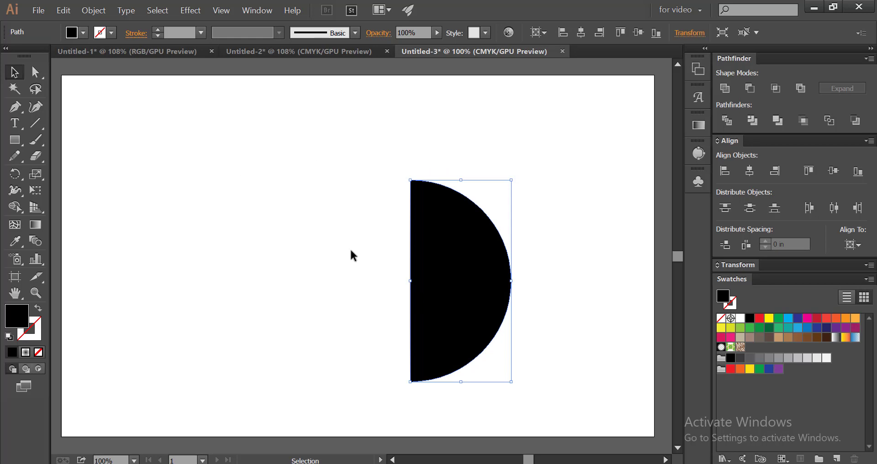
{"action": "left_click_drag", "start_coordinate": [443, 246], "coordinate": [538, 180]}
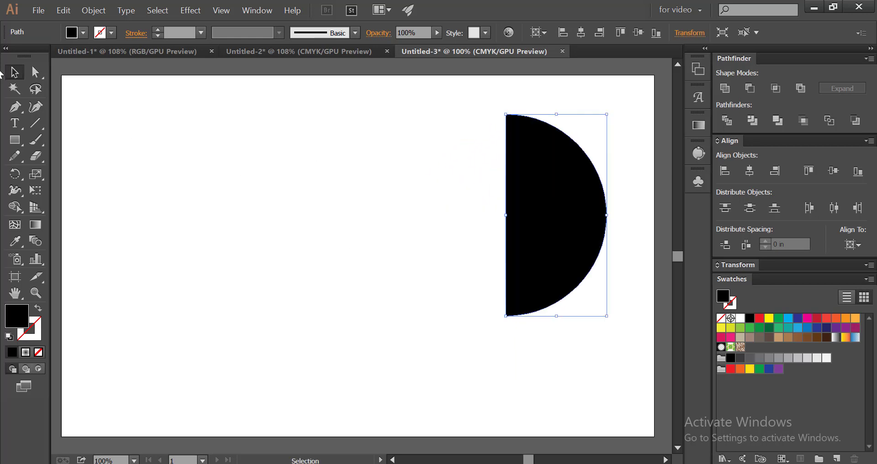
{"action": "left_click", "coordinate": [72, 32]}
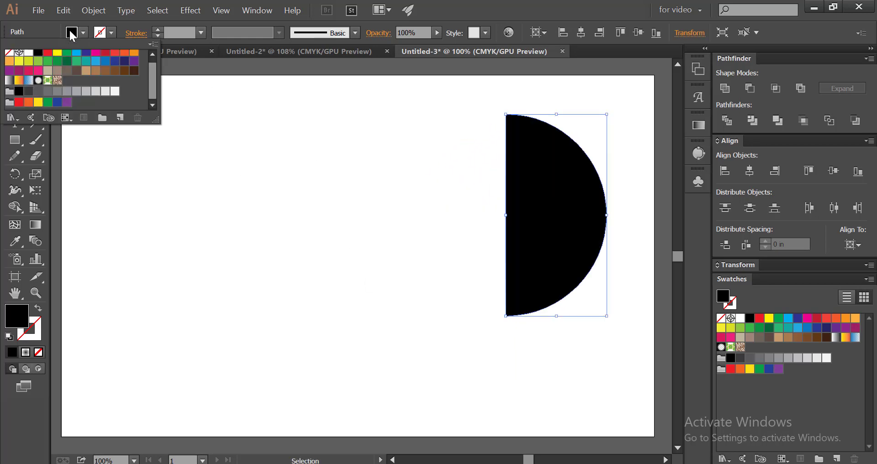
{"action": "left_click", "coordinate": [48, 53]}
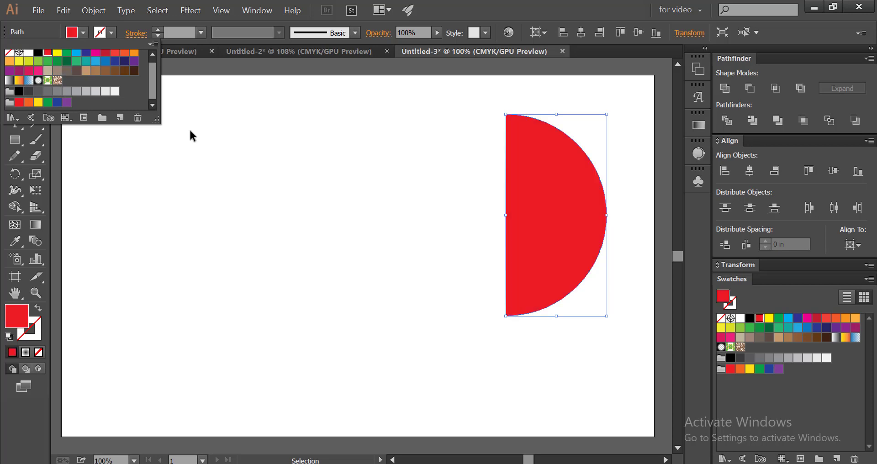
{"action": "left_click", "coordinate": [275, 181]}
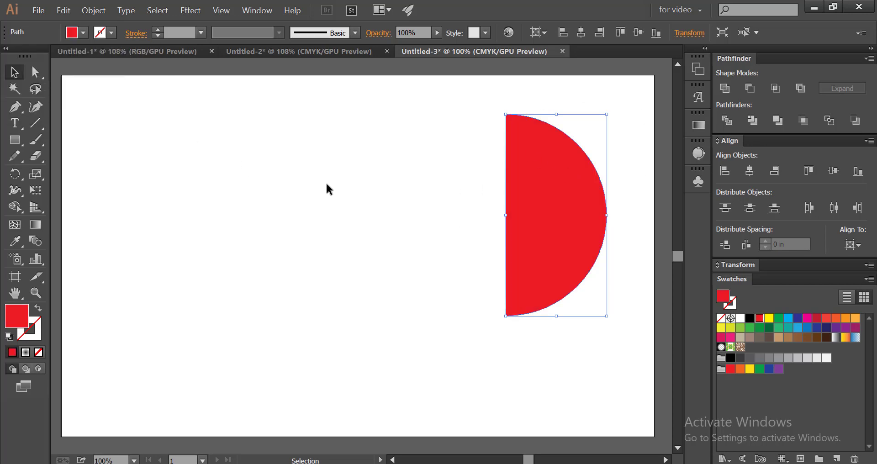
Step: Start a 3D Revolve effect on the red half circle, keeping the 360° angle from the left edge, and turn on its preview
{"action": "left_click", "coordinate": [187, 11]}
{"action": "mouse_move", "coordinate": [206, 95]}
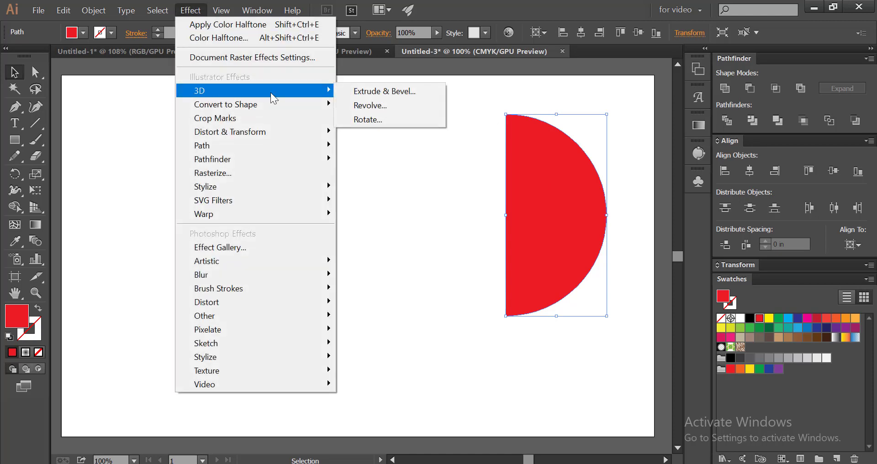
{"action": "left_click", "coordinate": [363, 106]}
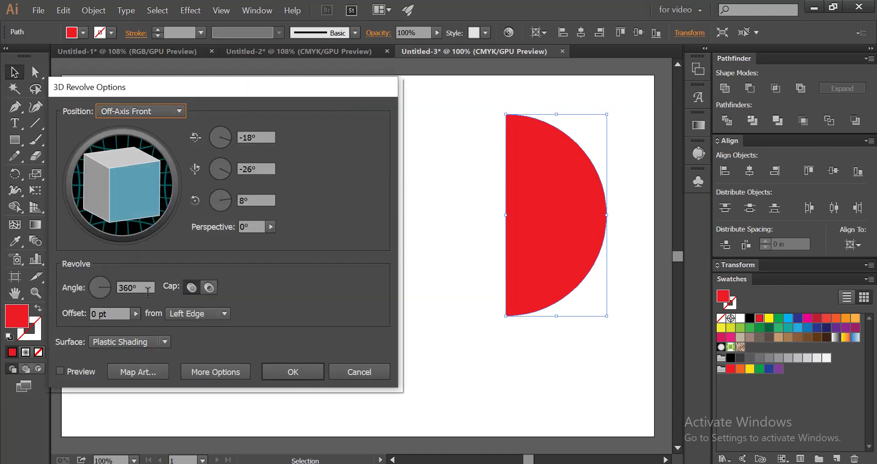
{"action": "left_click", "coordinate": [123, 372]}
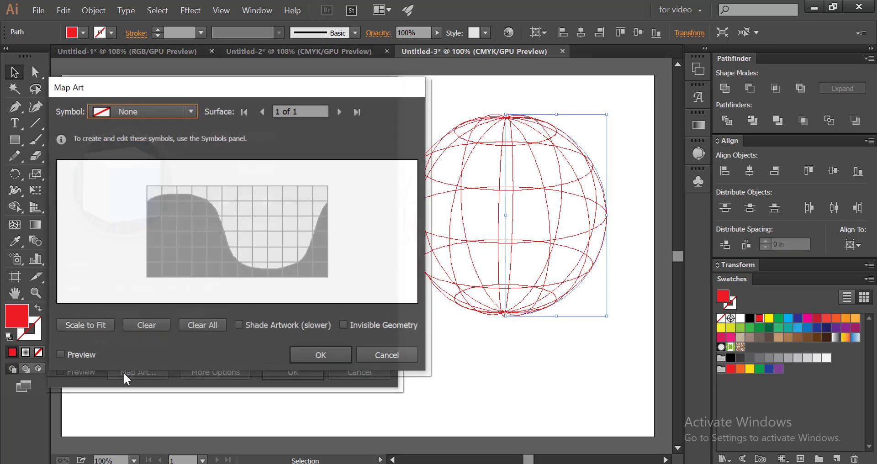
{"action": "left_click", "coordinate": [373, 354]}
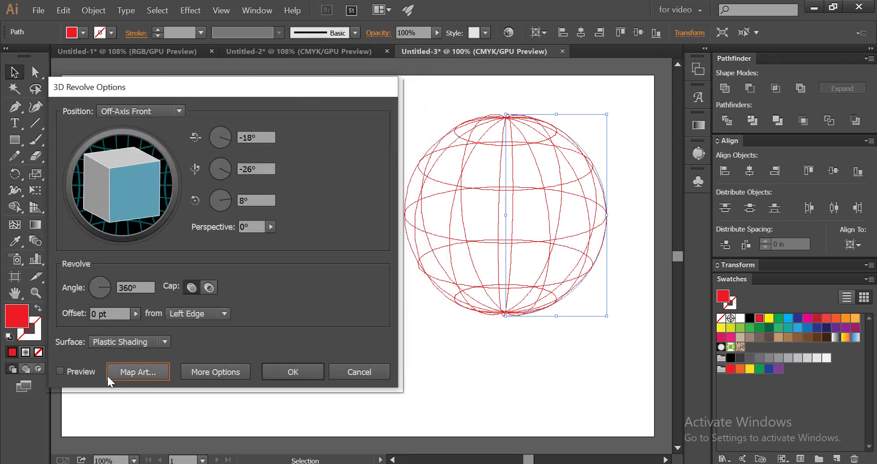
{"action": "left_click", "coordinate": [91, 370]}
Step: Map the New Symbol halftone art onto the sphere's surface, enlarging it and shifting it over the light, visible area
{"action": "left_click", "coordinate": [136, 372]}
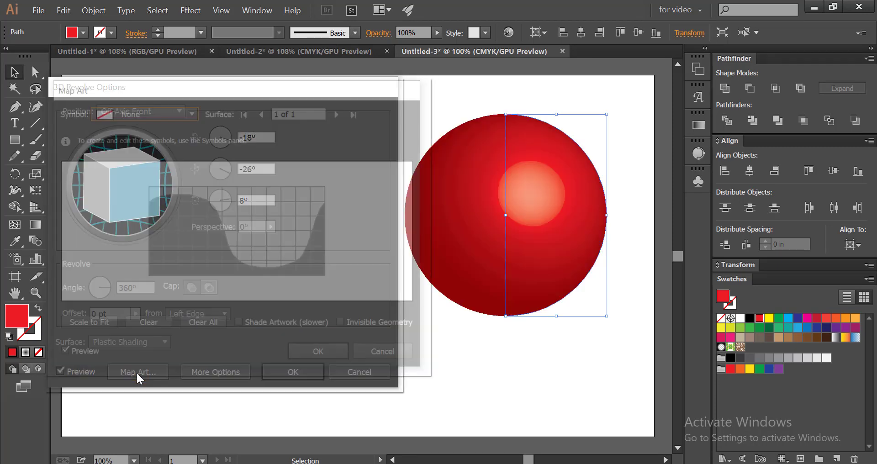
{"action": "left_click", "coordinate": [175, 111]}
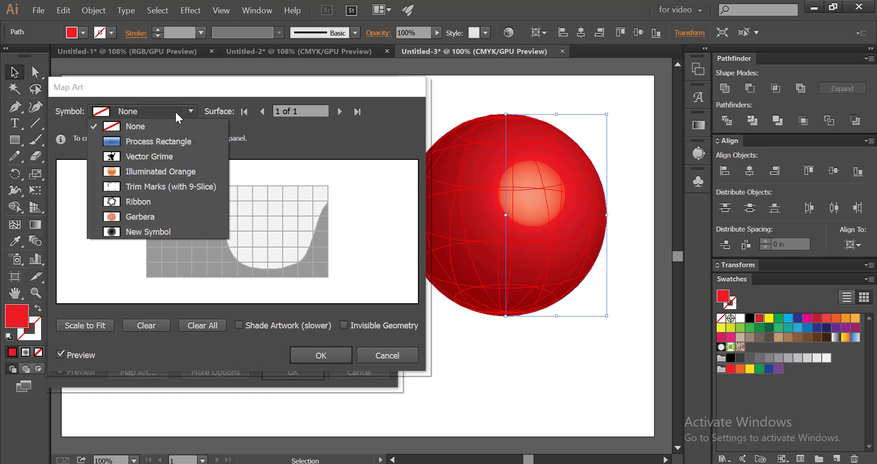
{"action": "left_click", "coordinate": [159, 230]}
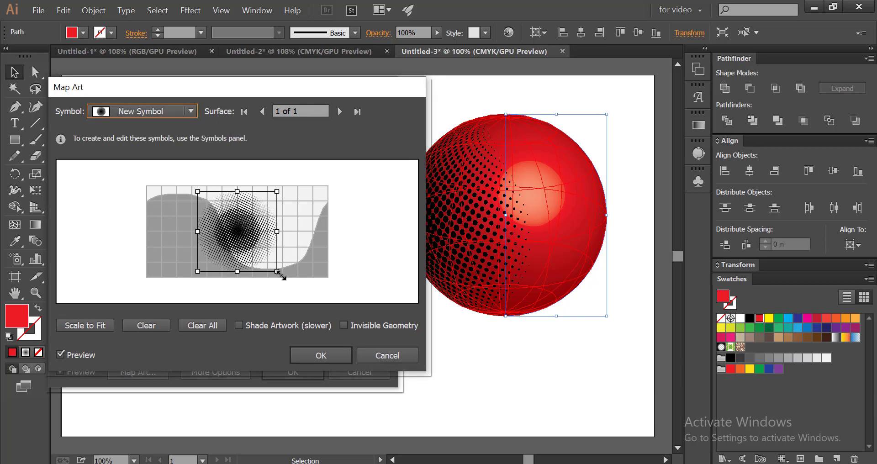
{"action": "key", "text": "alt"}
{"action": "left_click_drag", "start_coordinate": [277, 272], "coordinate": [297, 291]}
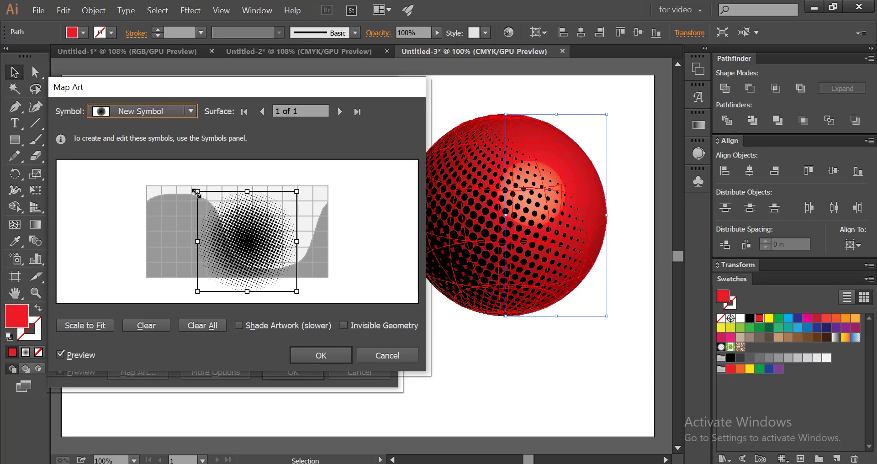
{"action": "key", "text": "alt"}
{"action": "left_click_drag", "start_coordinate": [196, 193], "coordinate": [270, 229]}
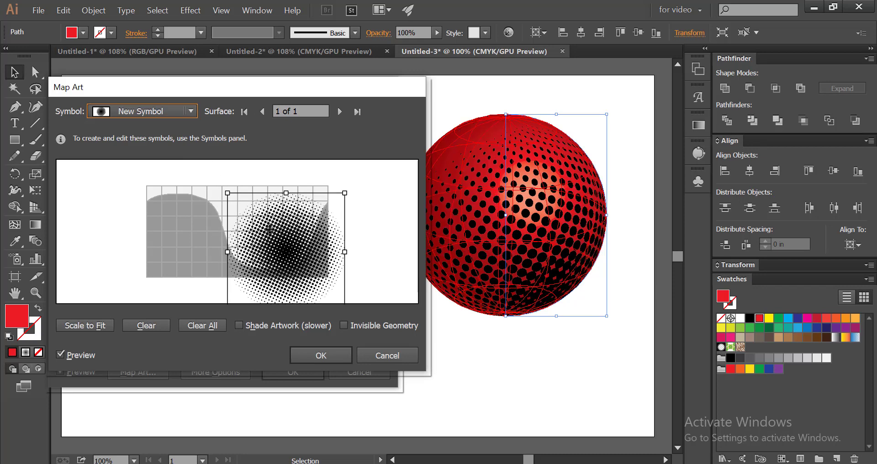
{"action": "left_click_drag", "start_coordinate": [270, 229], "coordinate": [267, 229]}
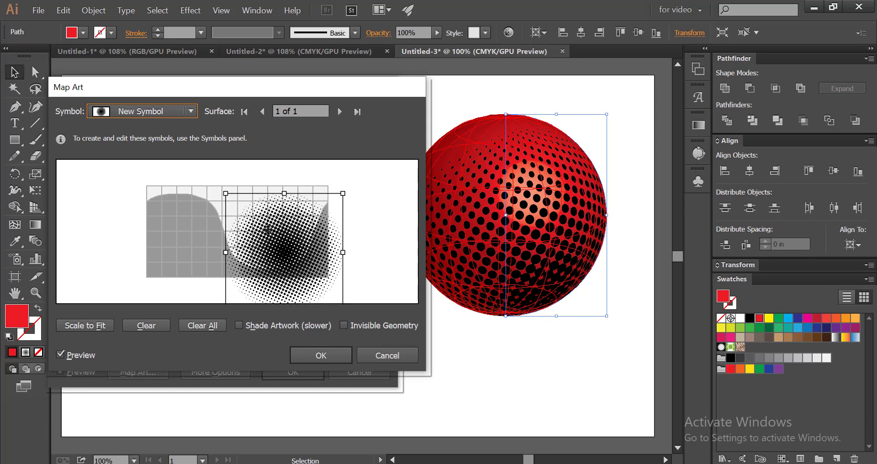
Step: Make the sphere geometry invisible so only the mapped dots are rendered, and apply the 3D Revolve effect
{"action": "left_click", "coordinate": [342, 325]}
{"action": "left_click", "coordinate": [326, 357]}
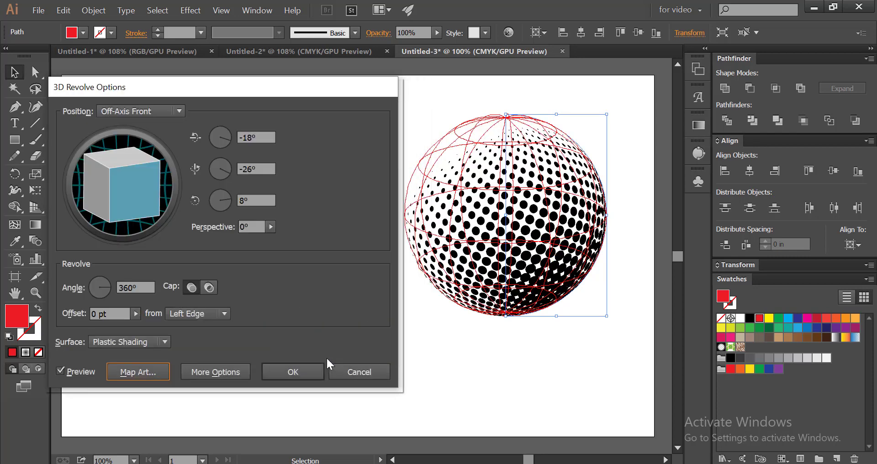
{"action": "left_click", "coordinate": [309, 368]}
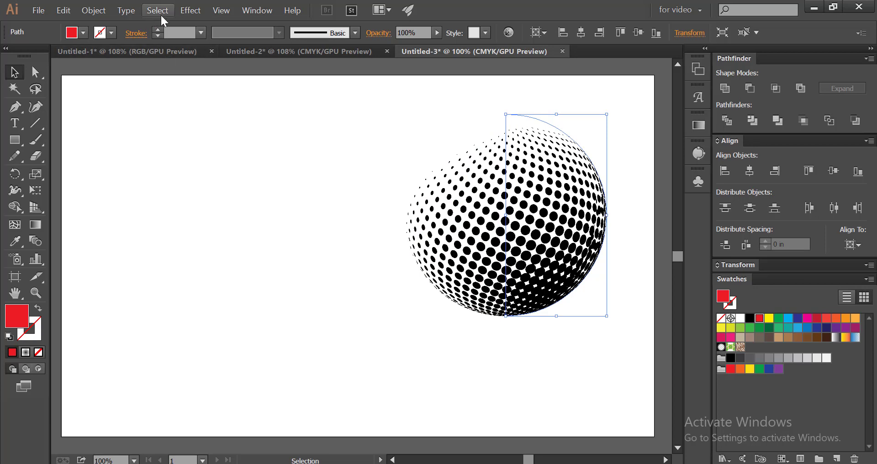
Step: Expand the appearance of the halftone sphere and ungroup the expanded artwork once
{"action": "left_click", "coordinate": [93, 10]}
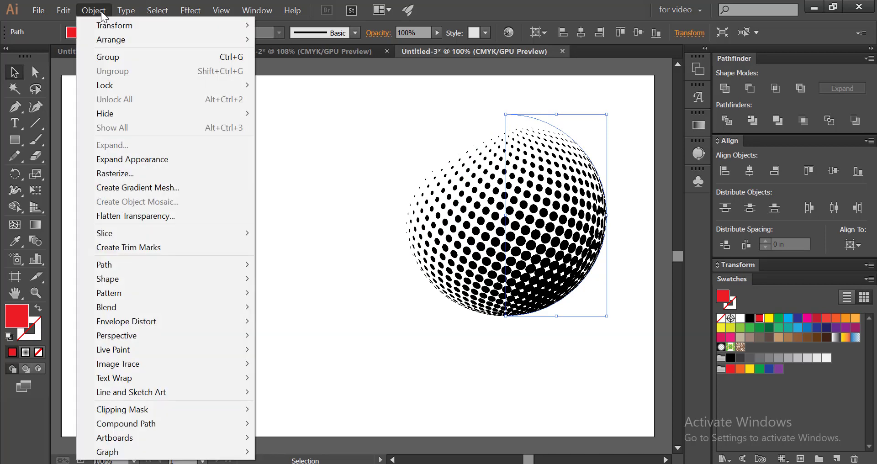
{"action": "left_click", "coordinate": [124, 158]}
{"action": "left_click", "coordinate": [243, 248]}
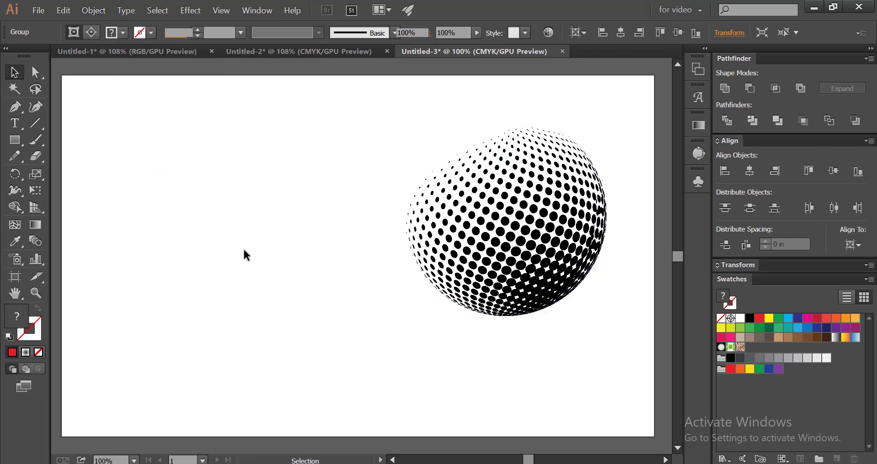
{"action": "left_click", "coordinate": [487, 172]}
{"action": "right_click", "coordinate": [486, 171]}
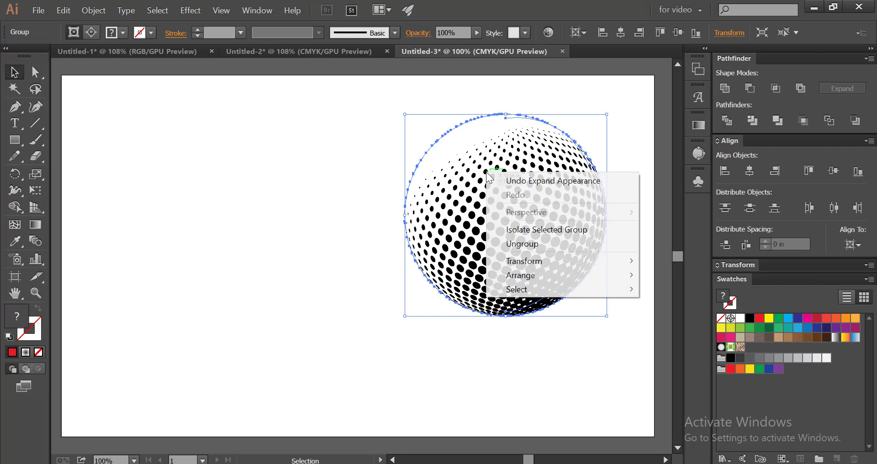
{"action": "left_click", "coordinate": [497, 243]}
{"action": "left_click", "coordinate": [307, 249]}
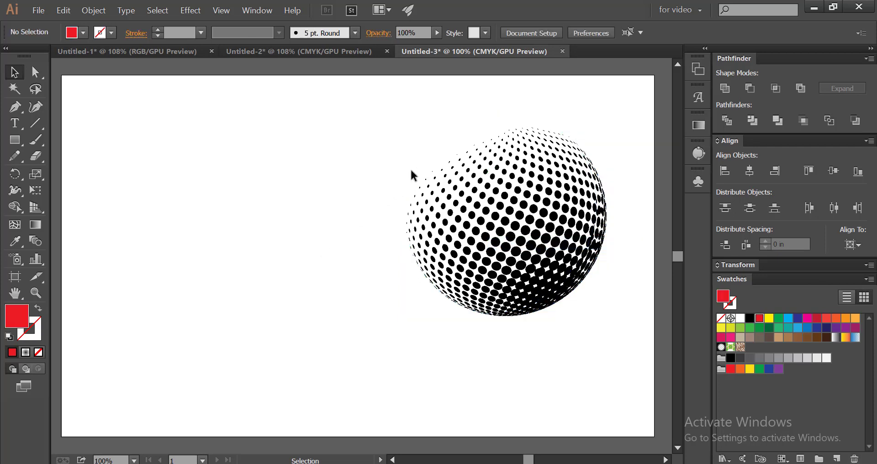
Step: Move the halftone sphere toward the middle of the artboard and ungroup it again
{"action": "left_click", "coordinate": [422, 157]}
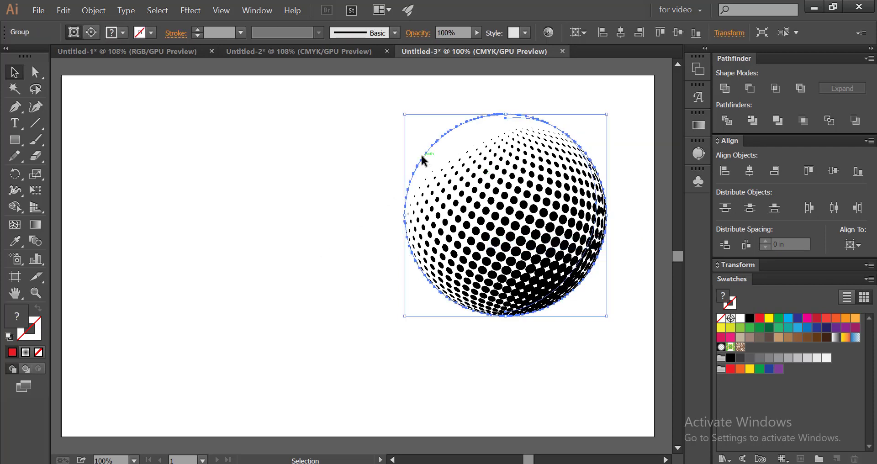
{"action": "left_click_drag", "start_coordinate": [474, 185], "coordinate": [340, 205]}
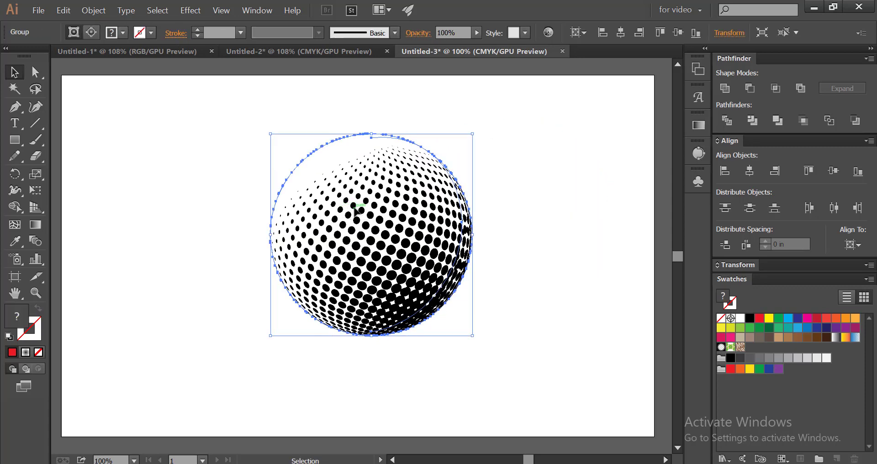
{"action": "right_click", "coordinate": [356, 211]}
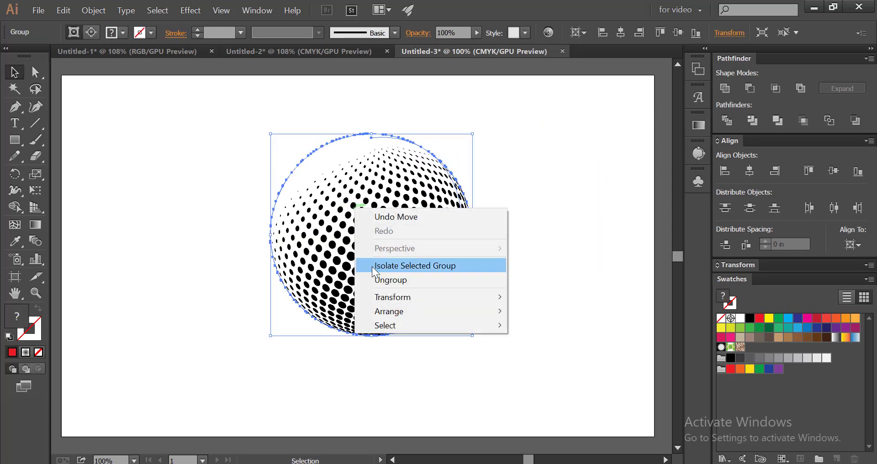
{"action": "left_click", "coordinate": [377, 280]}
{"action": "left_click", "coordinate": [248, 285]}
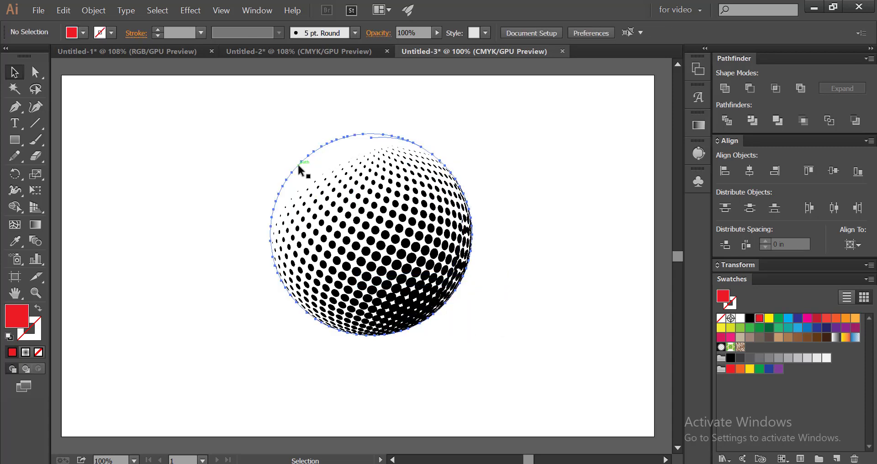
Step: Pull the front dot clip group away from the sphere and delete the leftover back-side clip group
{"action": "left_click_drag", "start_coordinate": [297, 163], "coordinate": [166, 168]}
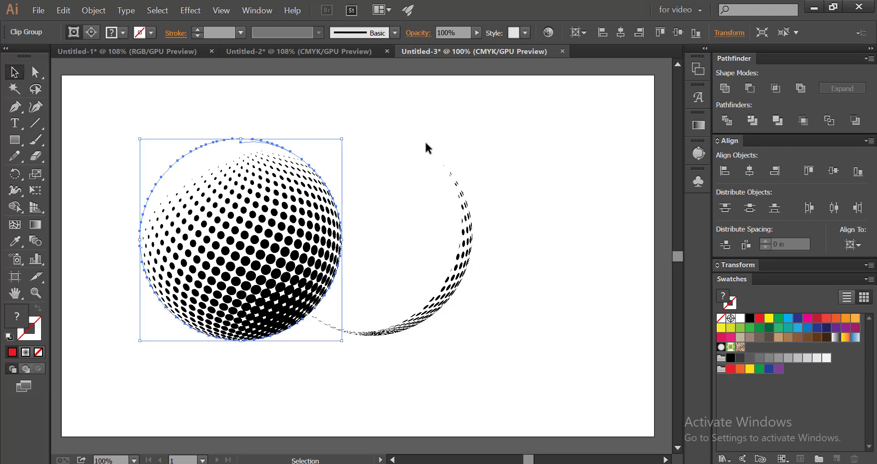
{"action": "left_click", "coordinate": [432, 237]}
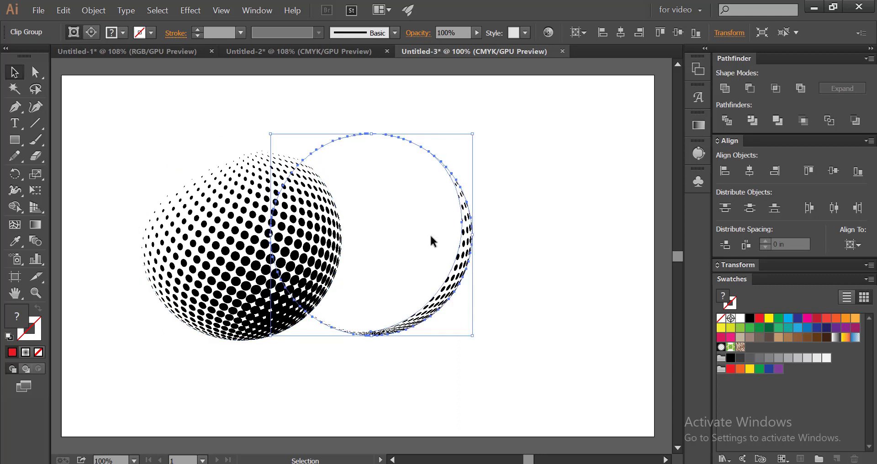
{"action": "key", "text": "Delete"}
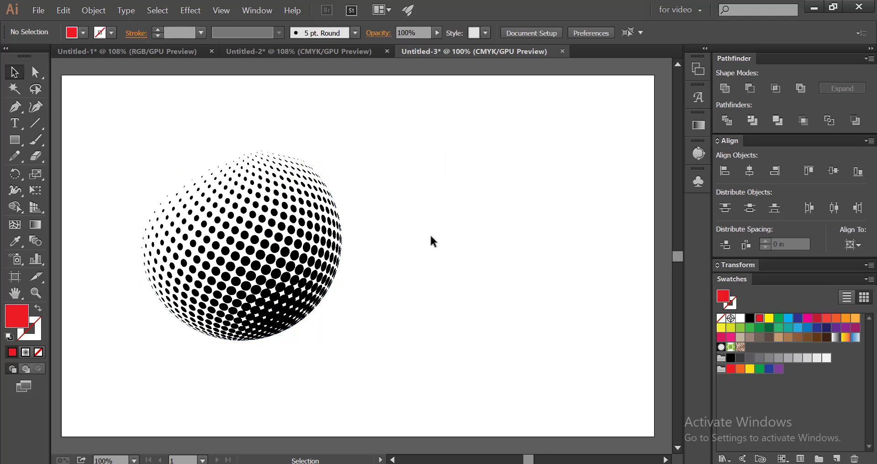
Step: Release the clipping mask on the remaining sphere, move the dots off the empty clipping path, and delete that path
{"action": "right_click", "coordinate": [189, 197]}
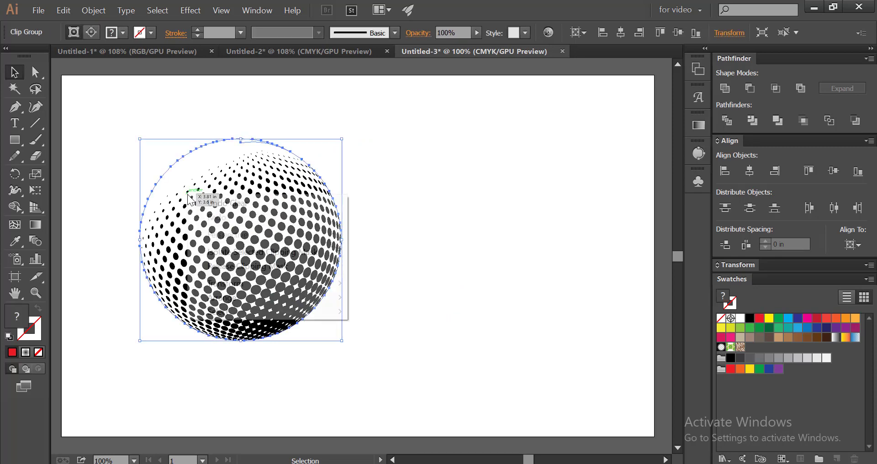
{"action": "left_click", "coordinate": [218, 265]}
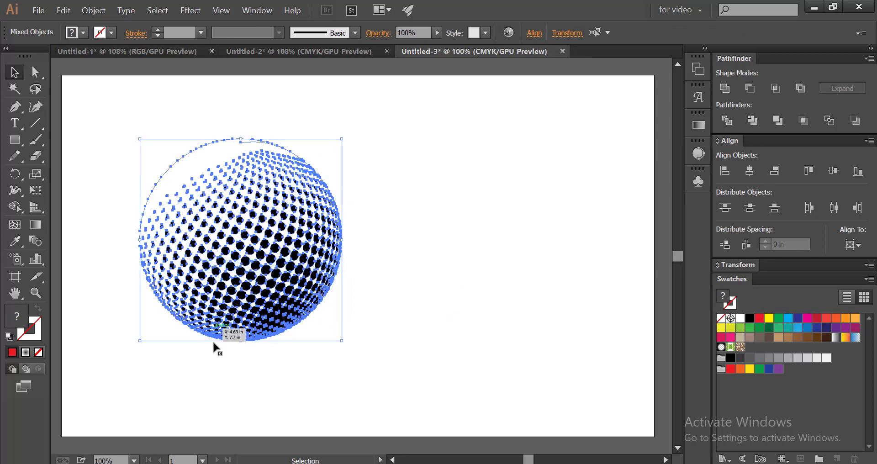
{"action": "left_click", "coordinate": [208, 391]}
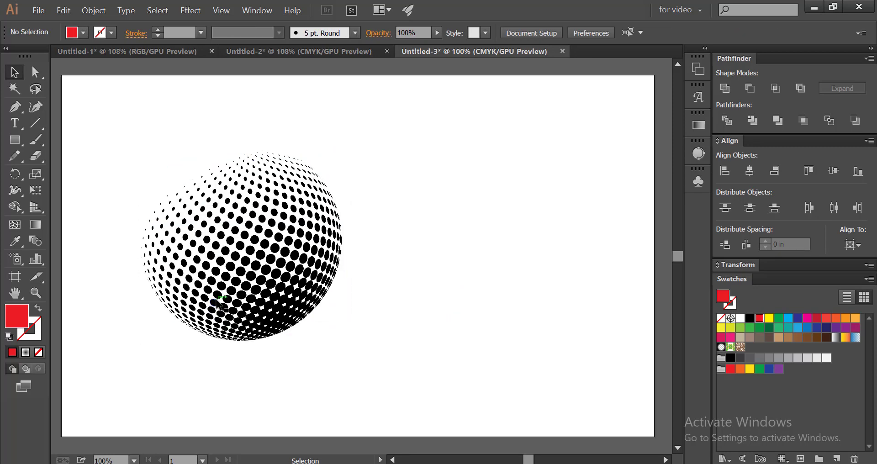
{"action": "left_click_drag", "start_coordinate": [217, 299], "coordinate": [449, 295]}
{"action": "left_click_drag", "start_coordinate": [208, 117], "coordinate": [245, 170]}
{"action": "key", "text": "Delete"}
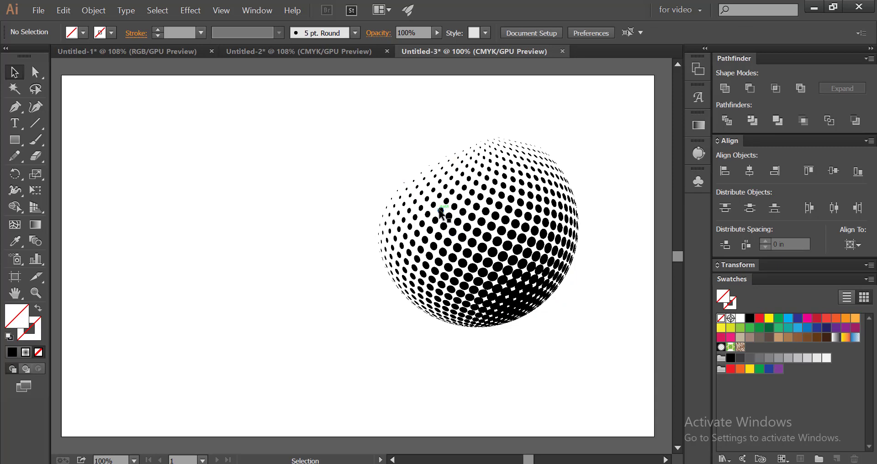
Step: Move the dot sphere back toward the artboard's centre and ungroup it into individual dots
{"action": "left_click_drag", "start_coordinate": [438, 209], "coordinate": [344, 247]}
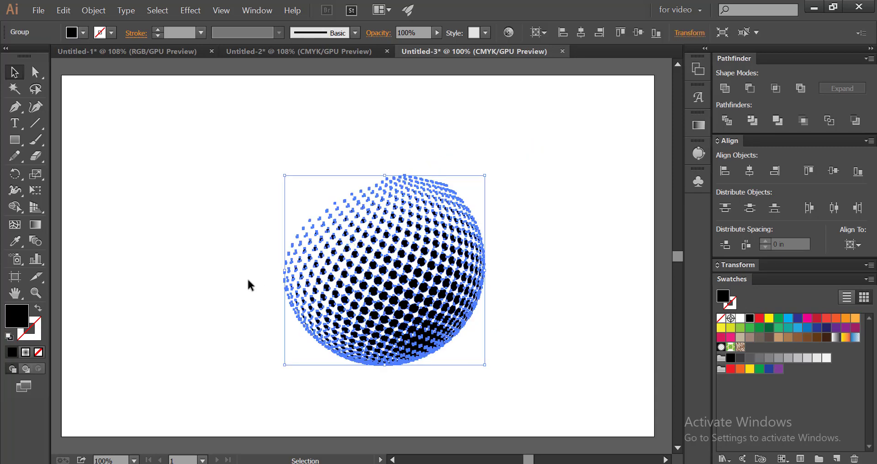
{"action": "left_click", "coordinate": [233, 287]}
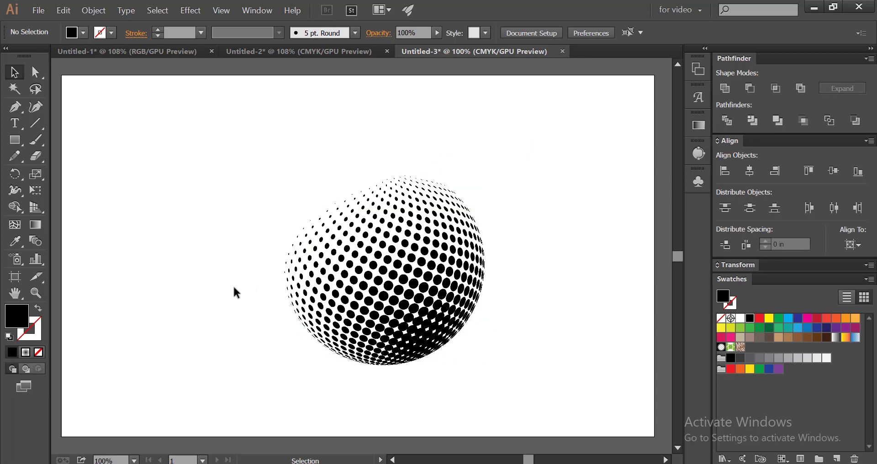
{"action": "right_click", "coordinate": [309, 286]}
{"action": "left_click", "coordinate": [309, 286]}
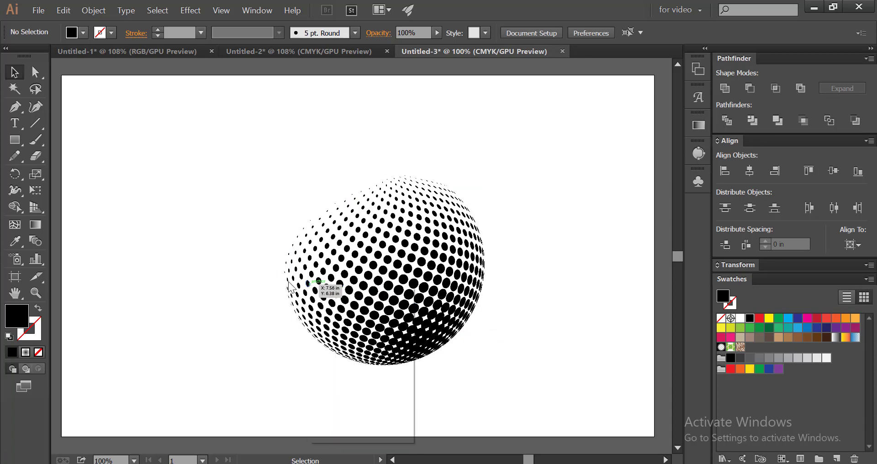
{"action": "left_click", "coordinate": [287, 281]}
{"action": "right_click", "coordinate": [288, 282]}
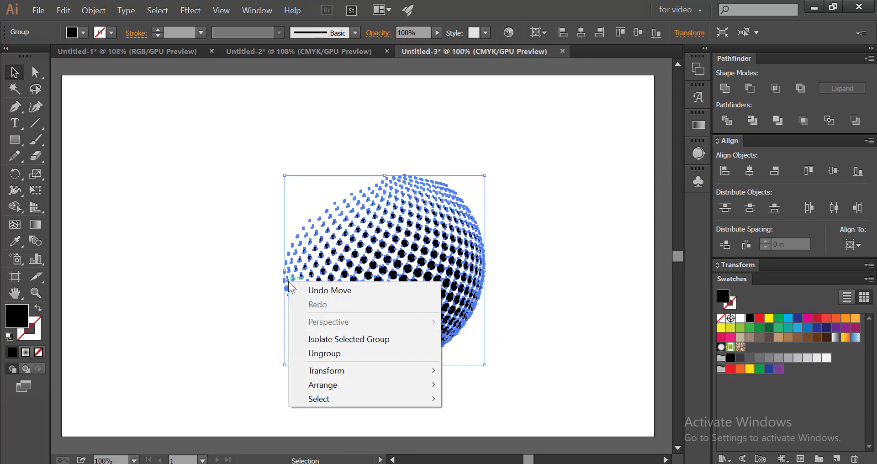
{"action": "left_click", "coordinate": [312, 353]}
{"action": "left_click", "coordinate": [251, 354]}
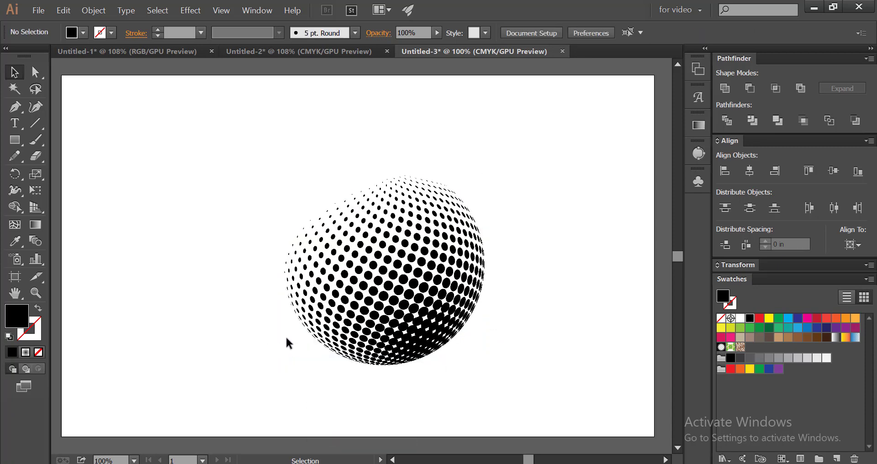
Step: Fill the dots at the sphere's lower right and bottom edge with green and group them
{"action": "left_click_drag", "start_coordinate": [305, 351], "coordinate": [472, 388]}
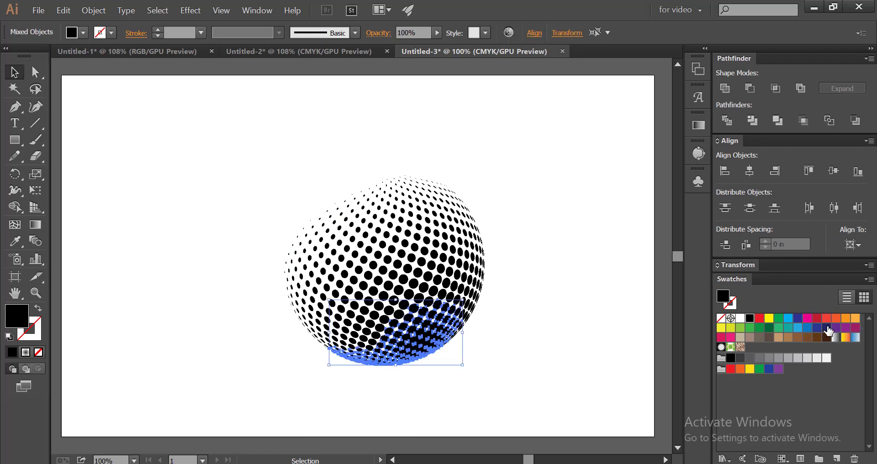
{"action": "left_click", "coordinate": [749, 328]}
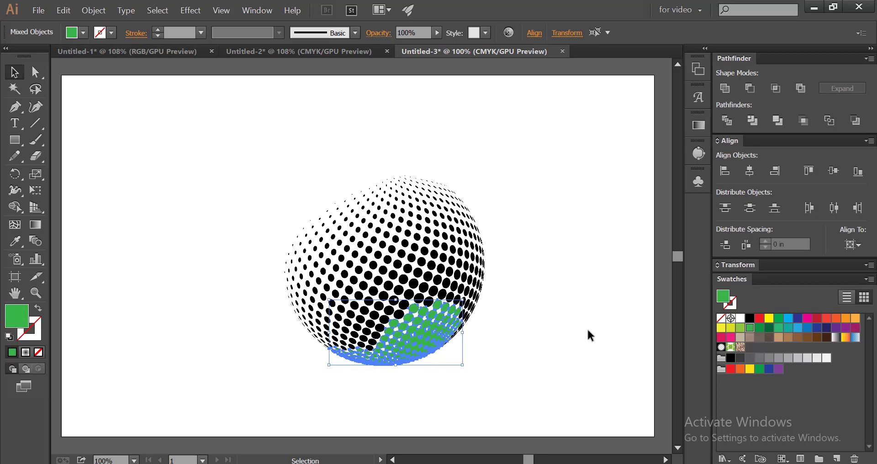
{"action": "key", "text": "ctrl"}
{"action": "right_click", "coordinate": [424, 321]}
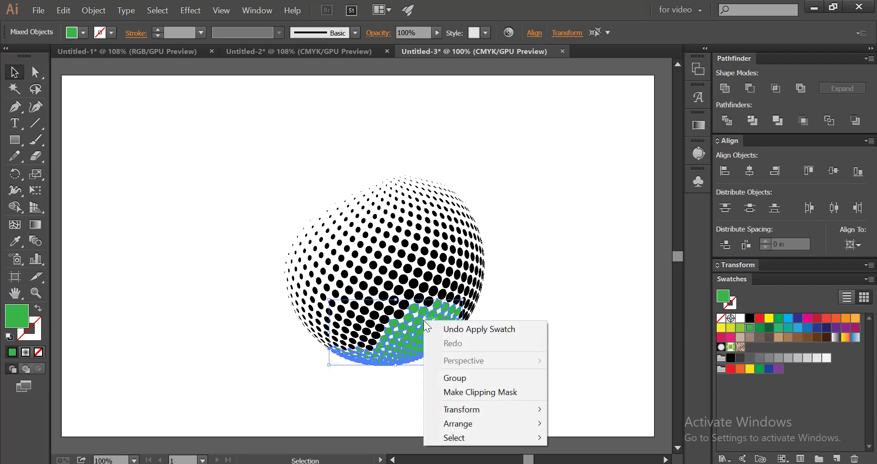
{"action": "left_click", "coordinate": [448, 379]}
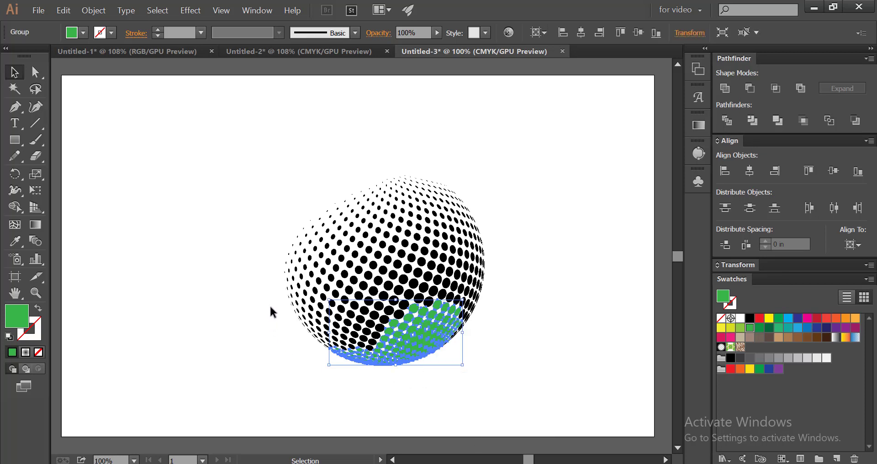
Step: Fill the black dots around the green group in the sphere's lower part with dark red and group them, leaving out the green dots
{"action": "left_click_drag", "start_coordinate": [270, 299], "coordinate": [510, 348]}
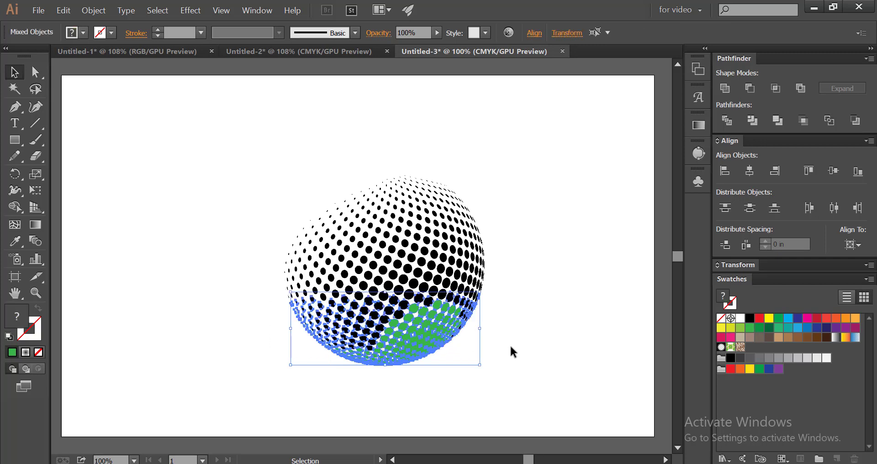
{"action": "key", "text": "shift"}
{"action": "left_click", "coordinate": [428, 332], "text": "shift"}
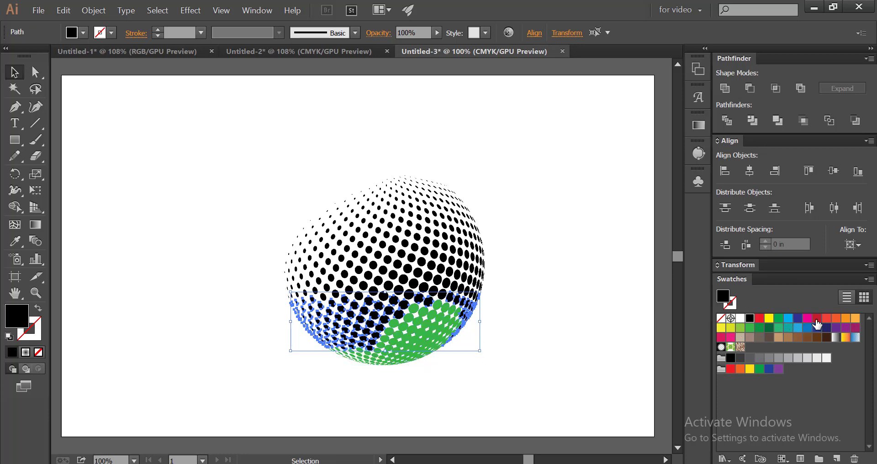
{"action": "left_click", "coordinate": [816, 319]}
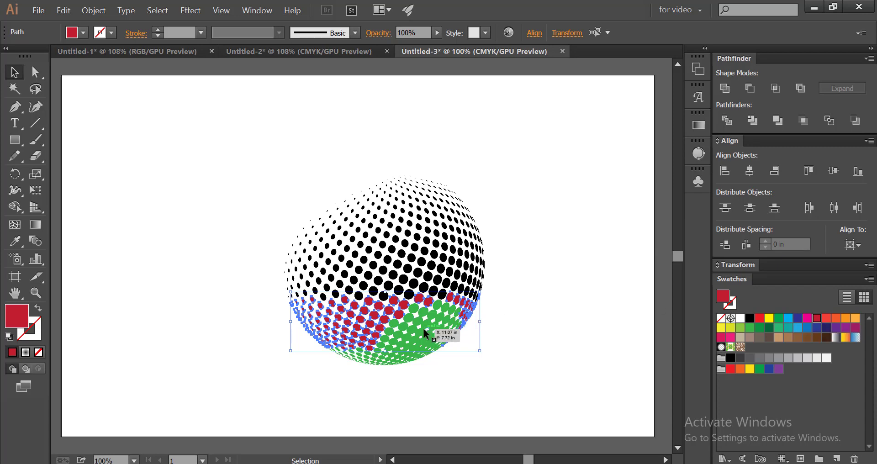
{"action": "right_click", "coordinate": [334, 315]}
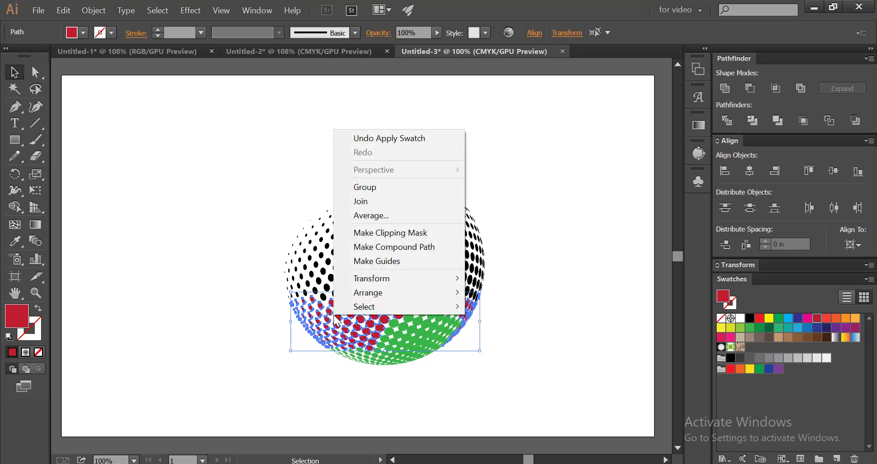
{"action": "left_click", "coordinate": [364, 185]}
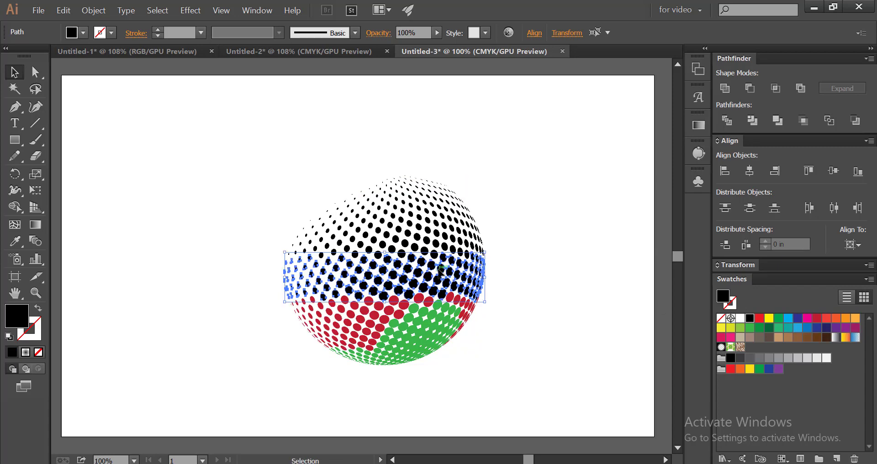
Step: Group the band of black dots just above the dark red ones, fill the group with orange, and deselect it
{"action": "right_click", "coordinate": [423, 268]}
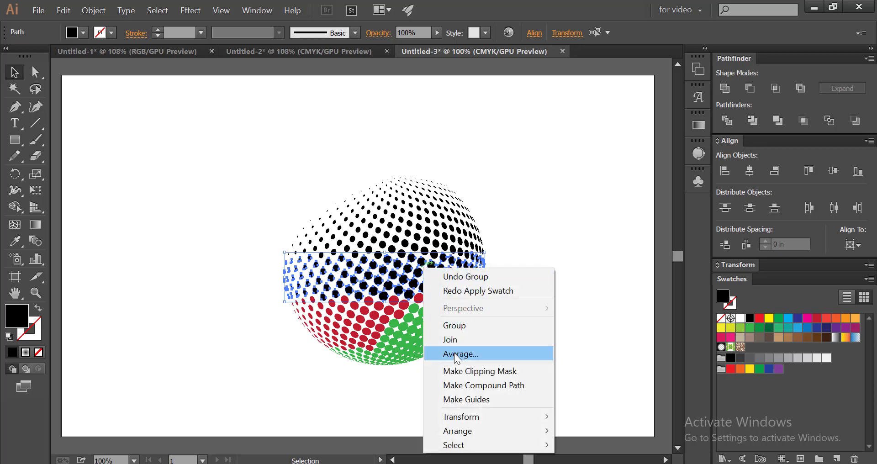
{"action": "left_click", "coordinate": [450, 326]}
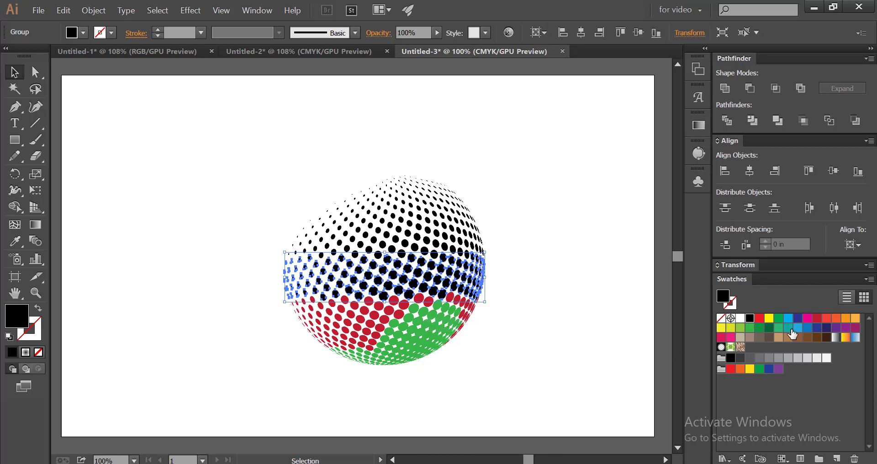
{"action": "left_click", "coordinate": [807, 318]}
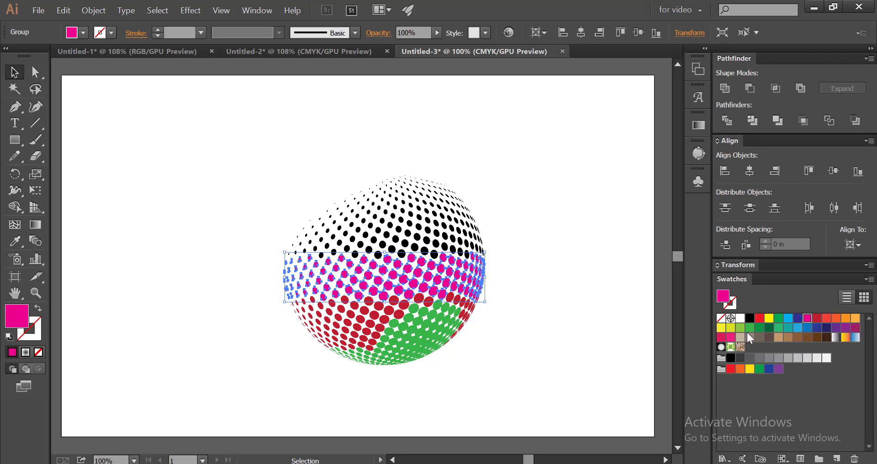
{"action": "left_click", "coordinate": [740, 369]}
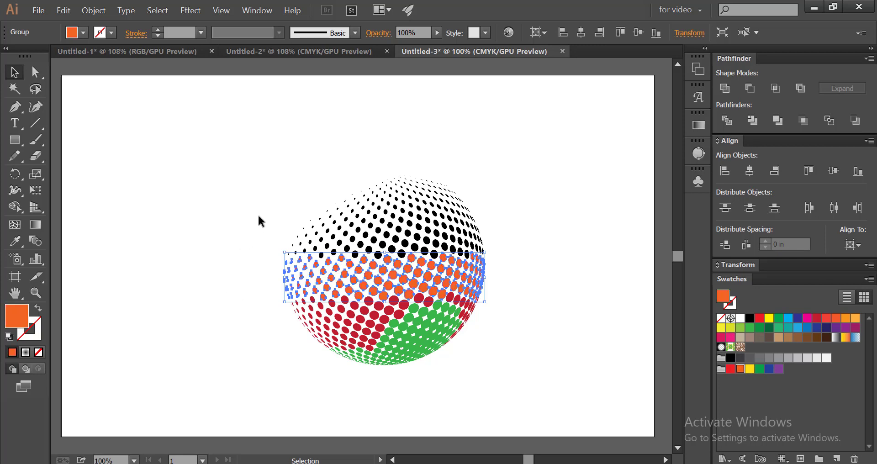
{"action": "right_click", "coordinate": [320, 260]}
{"action": "left_click", "coordinate": [259, 260]}
{"action": "left_click", "coordinate": [260, 260]}
Step: Fill the band of black dots above the orange group with dark brown and group them, leaving out the orange dots
{"action": "left_click_drag", "start_coordinate": [272, 213], "coordinate": [513, 262]}
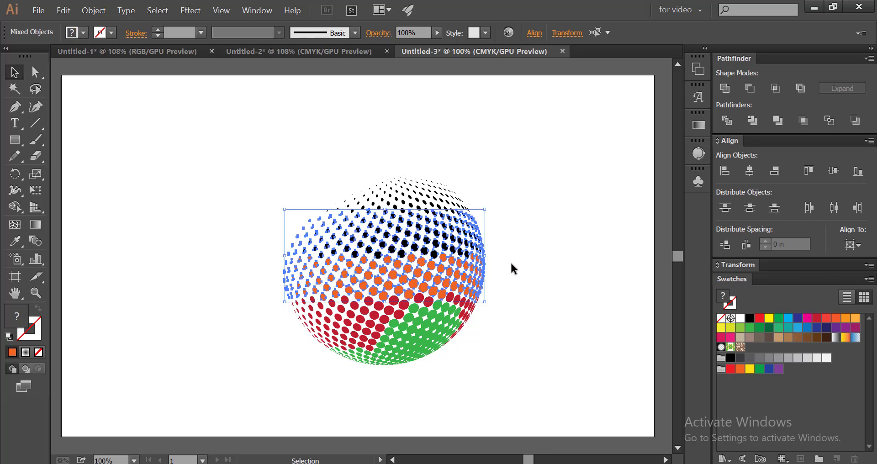
{"action": "left_click", "coordinate": [438, 271], "text": "shift"}
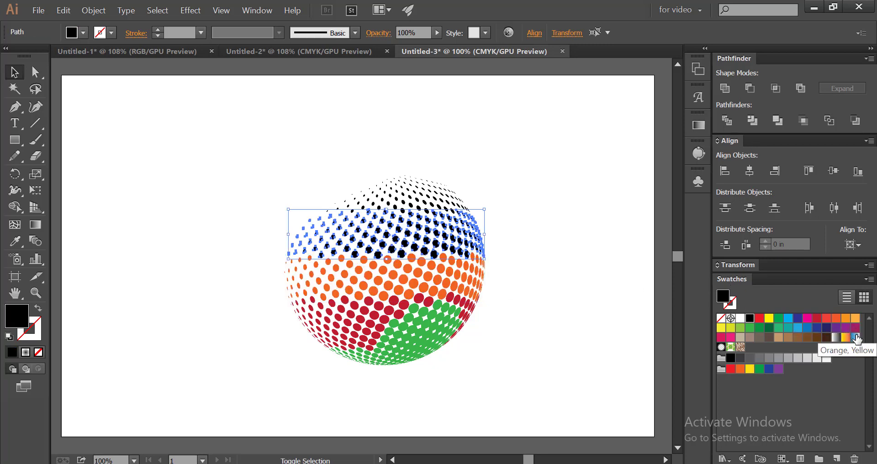
{"action": "left_click", "coordinate": [817, 338]}
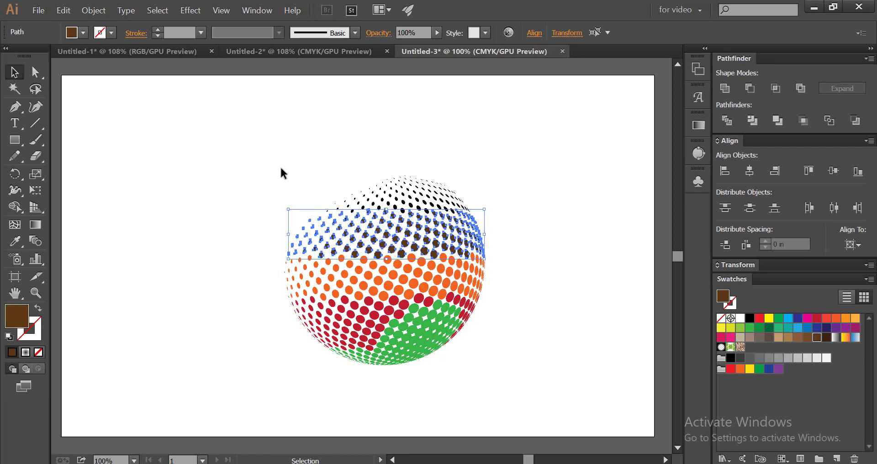
{"action": "right_click", "coordinate": [359, 221]}
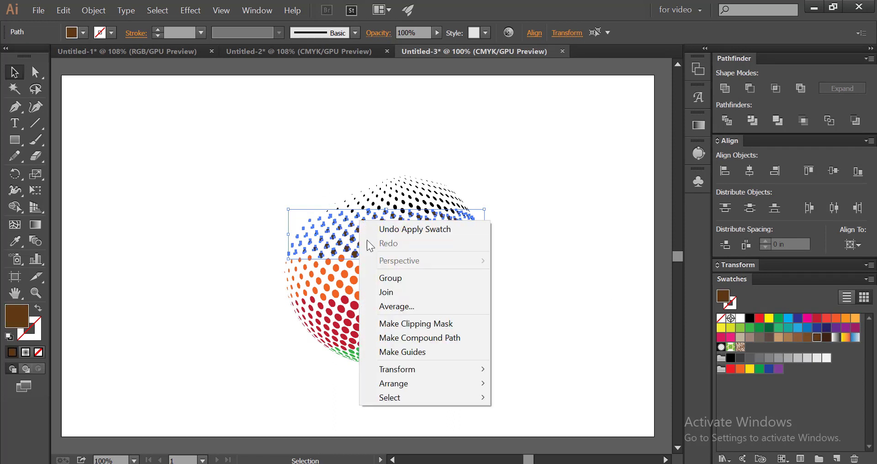
{"action": "left_click", "coordinate": [382, 277]}
{"action": "left_click", "coordinate": [271, 162]}
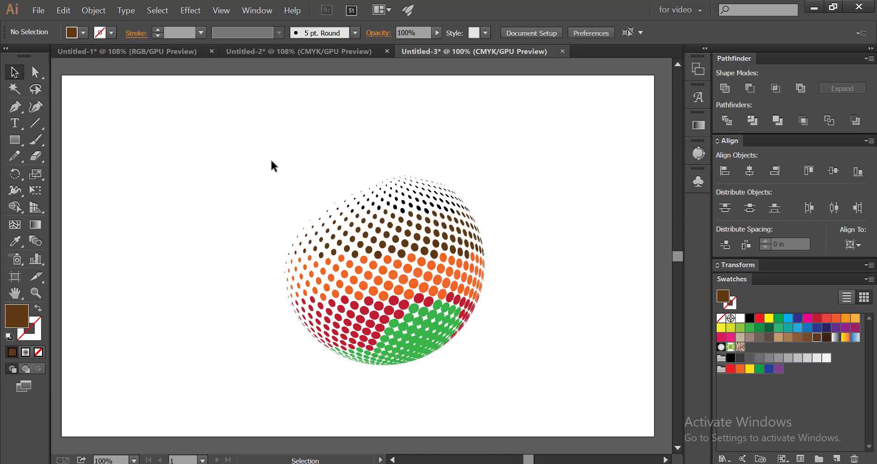
Step: Fill the remaining black dots at the top of the sphere with dark blue, leaving out the brown group
{"action": "left_click_drag", "start_coordinate": [278, 135], "coordinate": [504, 214]}
{"action": "left_click", "coordinate": [409, 224], "text": "shift"}
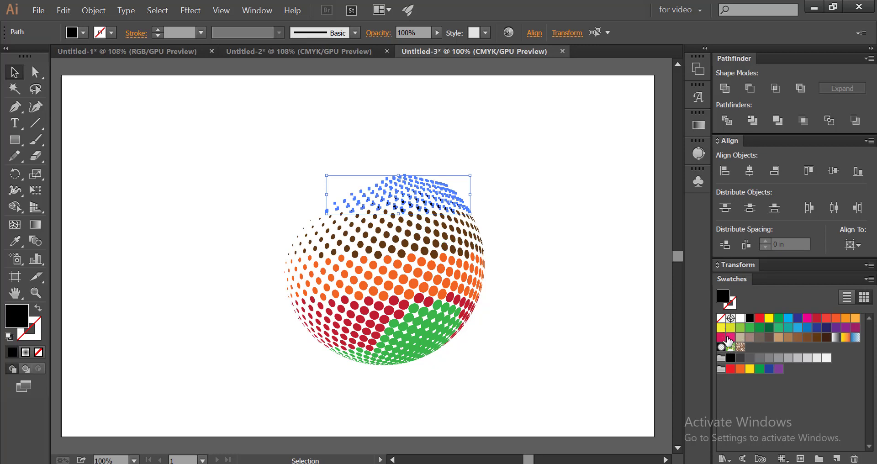
{"action": "left_click", "coordinate": [768, 370]}
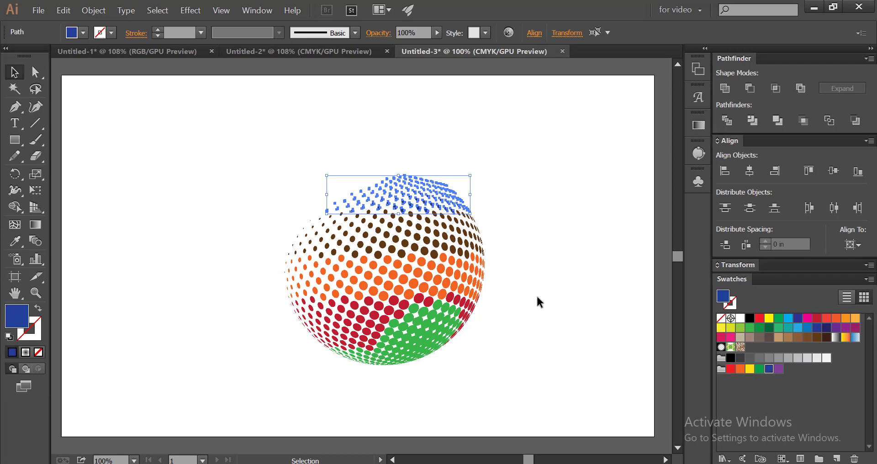